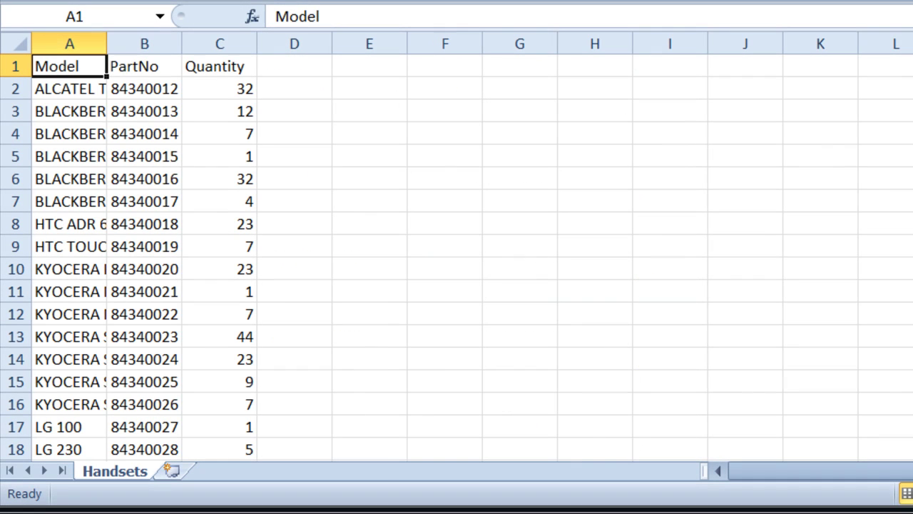
# Autofit the Model, PartNo and Quantity columns (A–C) of the Handsets sheet and check the headings
pyautogui.moveTo(74, 43); pyautogui.dragTo(317, 47)
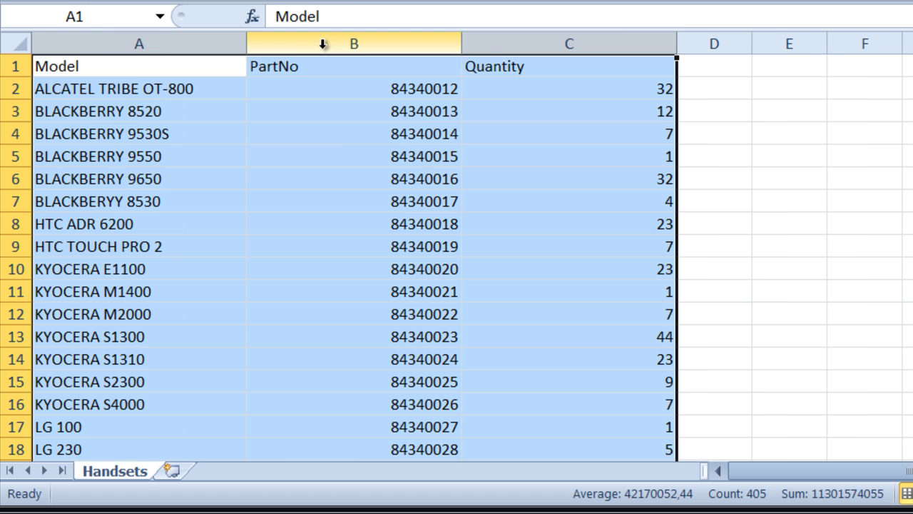
pyautogui.click(133, 71)
pyautogui.click(263, 66)
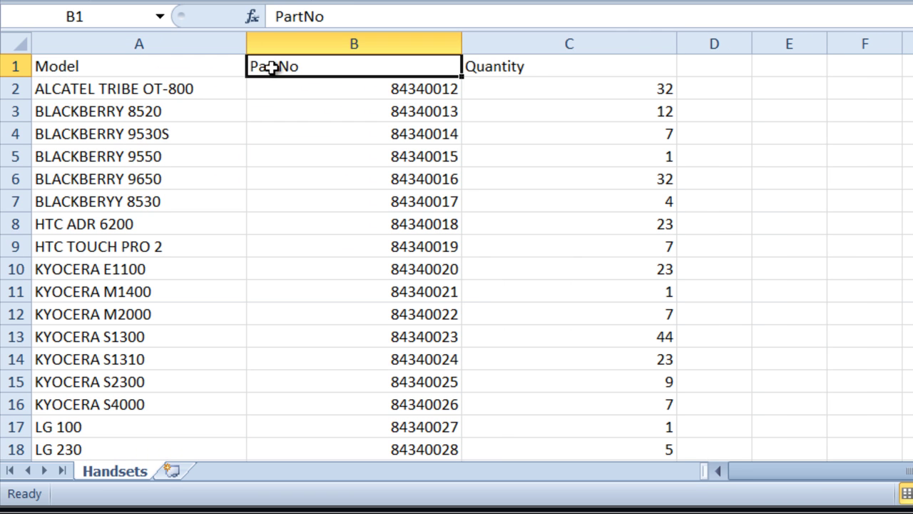
pyautogui.click(539, 72)
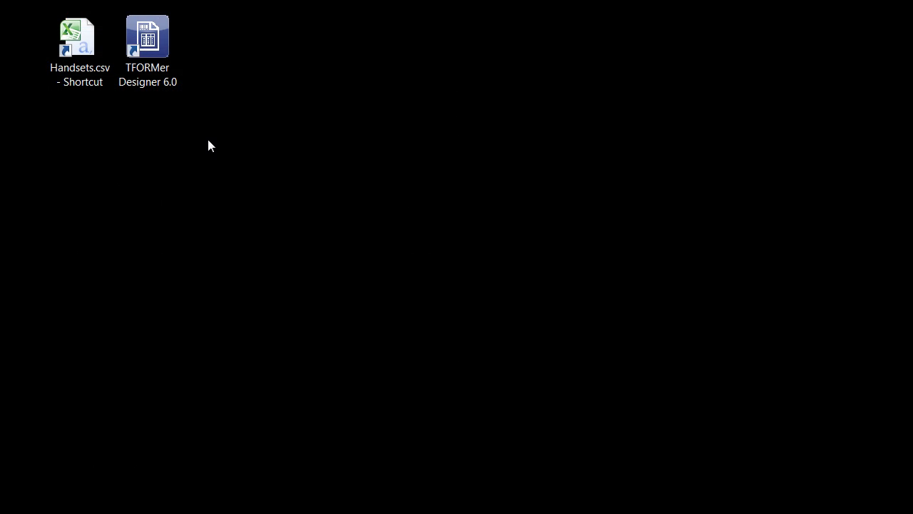
# Launch TFORMer Designer and create TFORMer1 from the <Custom Report> template
pyautogui.doubleClick(155, 82)
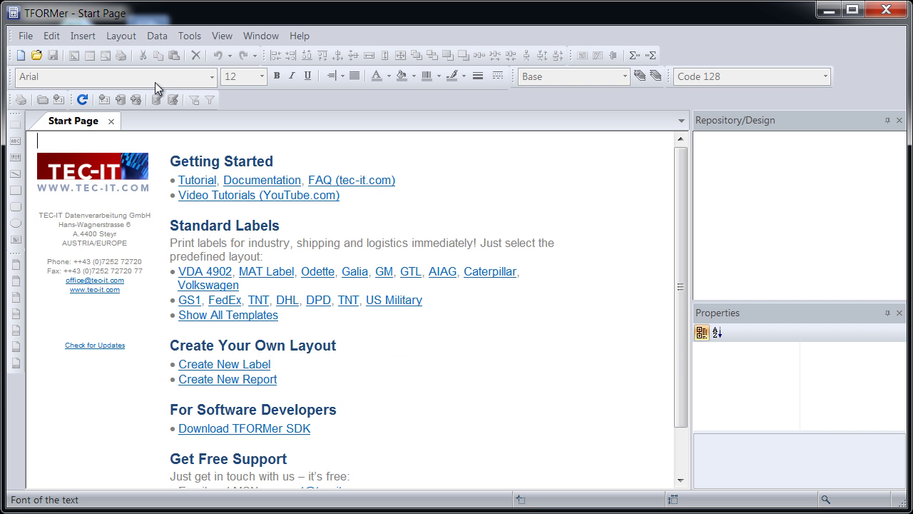
pyautogui.click(215, 381)
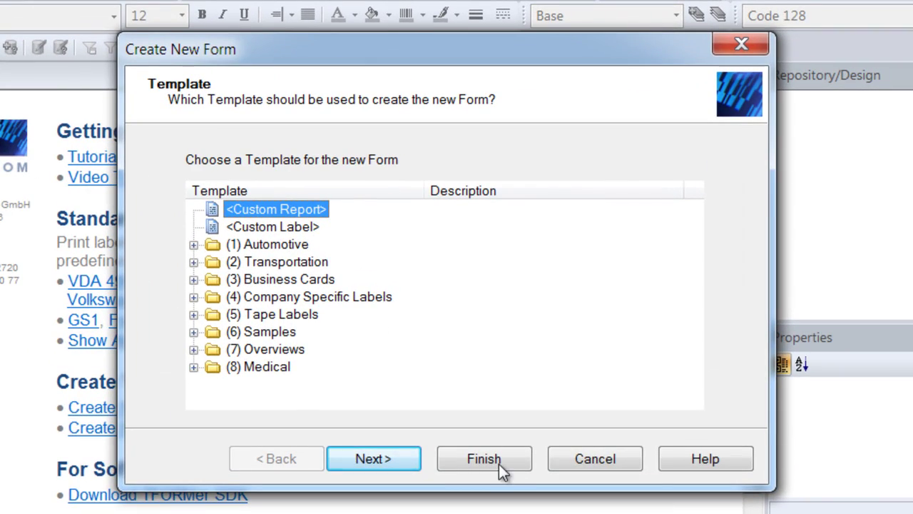
pyautogui.click(499, 463)
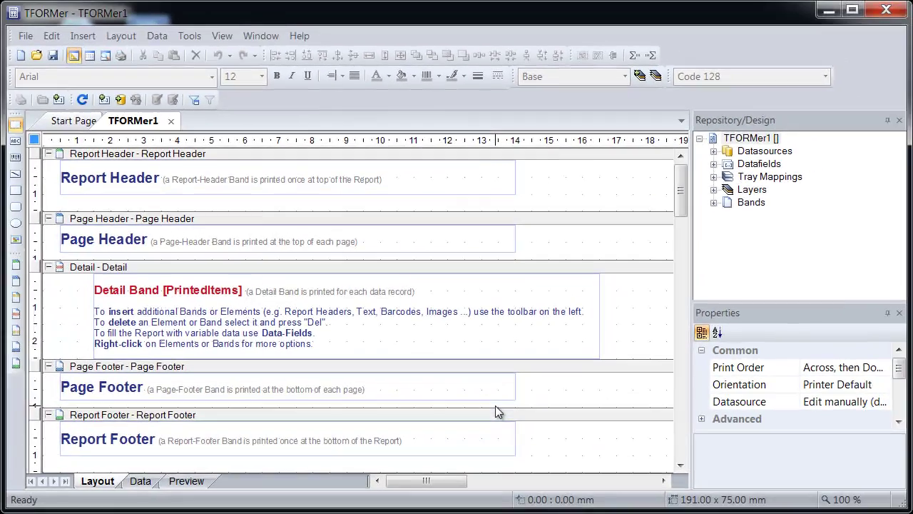
pyautogui.scroll(-1, 496, 407)
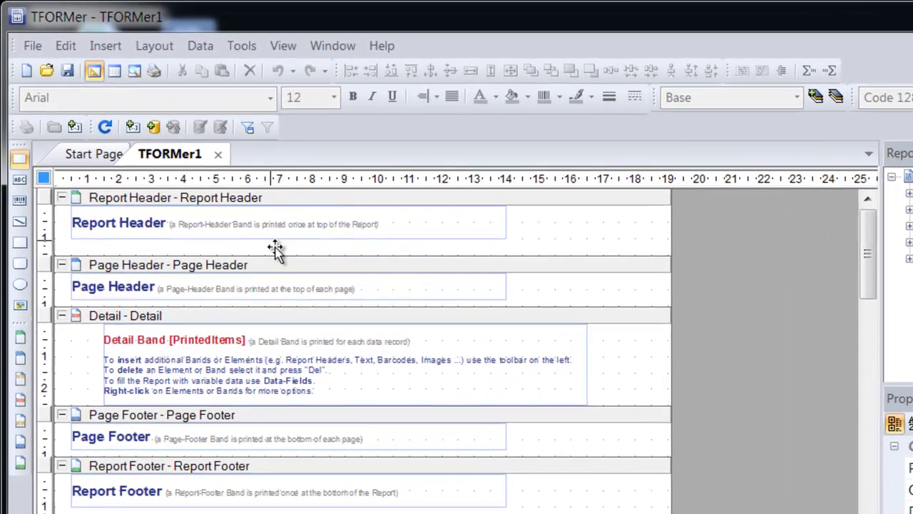
pyautogui.click(187, 224)
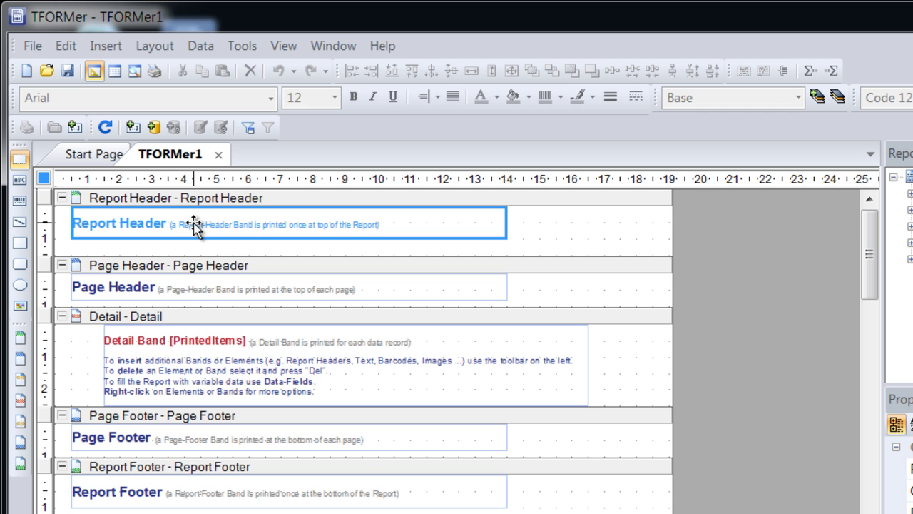
pyautogui.click(181, 277)
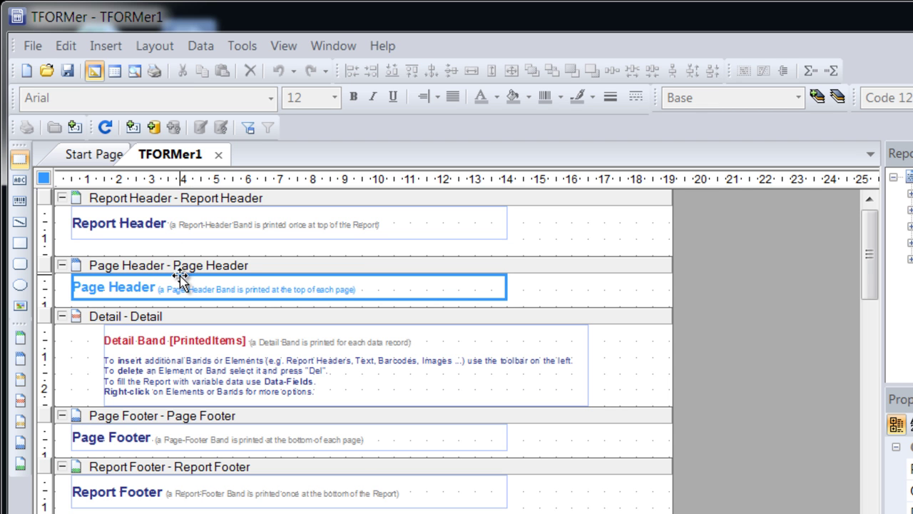
pyautogui.click(170, 321)
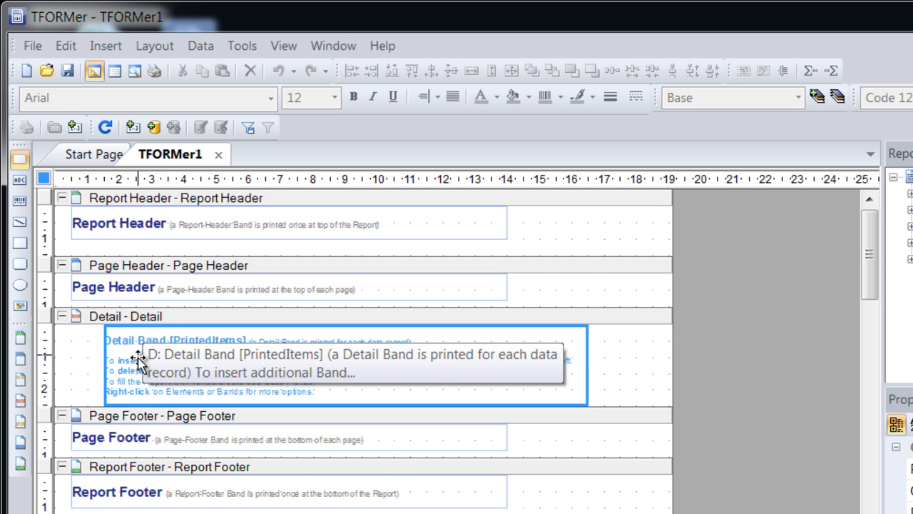
pyautogui.click(178, 369)
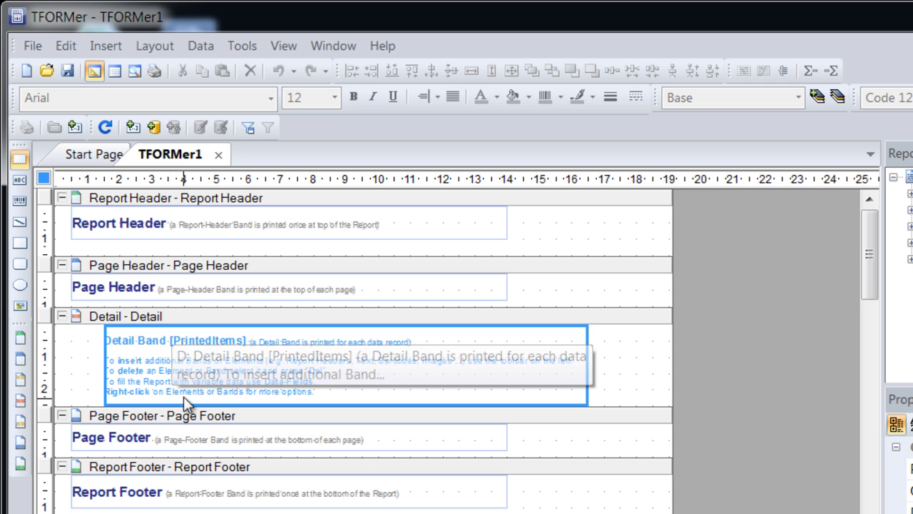
pyautogui.click(184, 420)
pyautogui.click(183, 433)
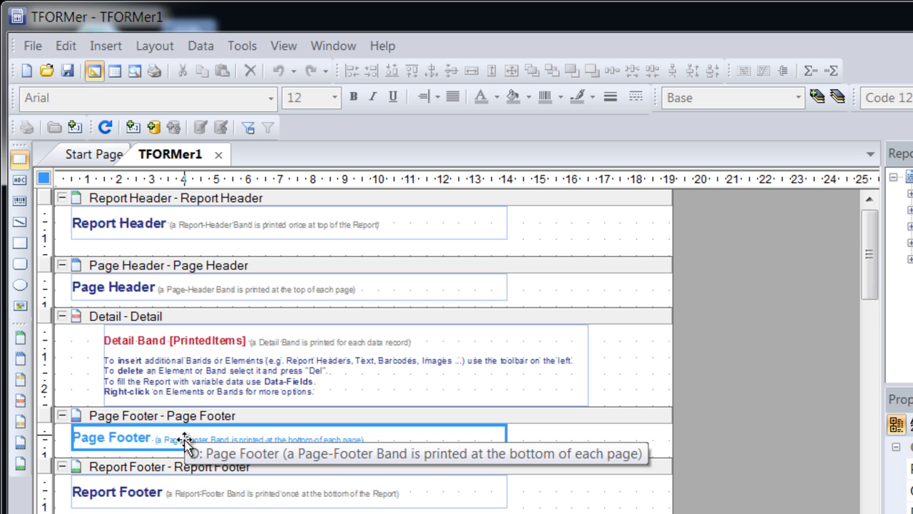
pyautogui.click(180, 466)
pyautogui.click(181, 493)
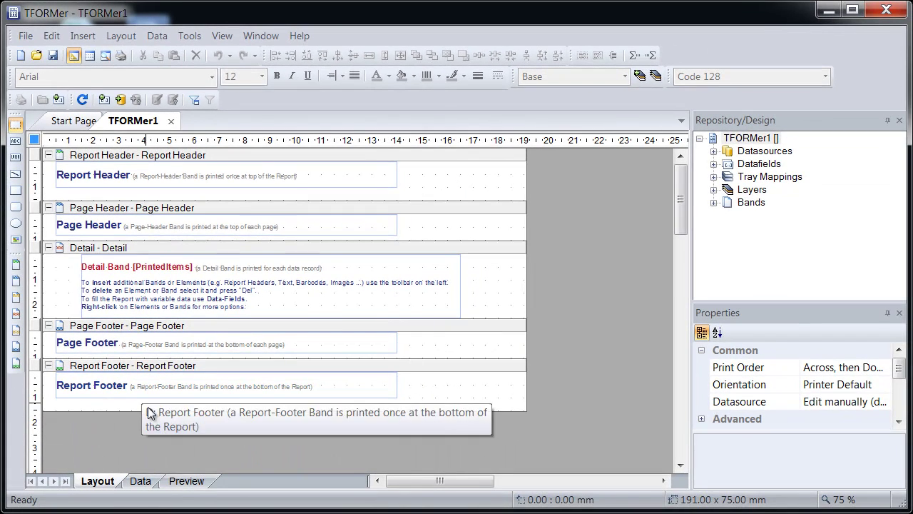
pyautogui.click(187, 482)
pyautogui.click(266, 382)
pyautogui.scroll(10, 264, 363)
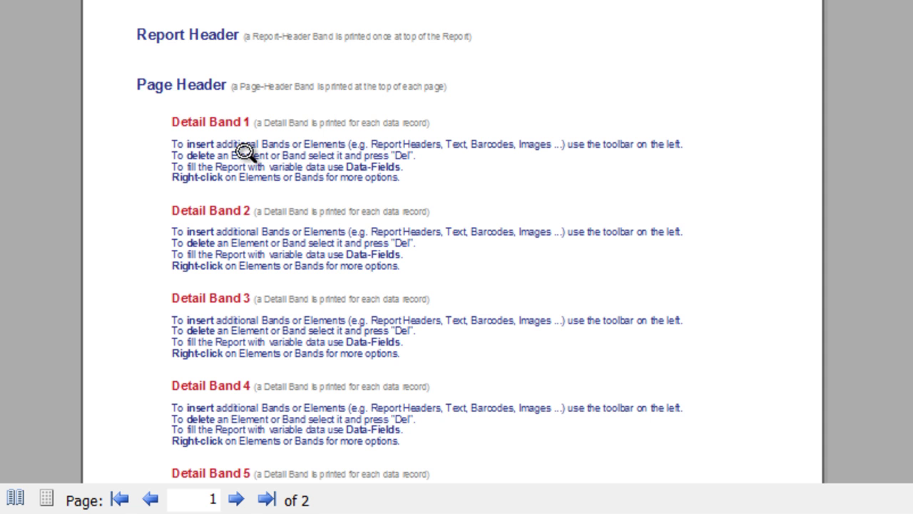
pyautogui.scroll(-7, 242, 149)
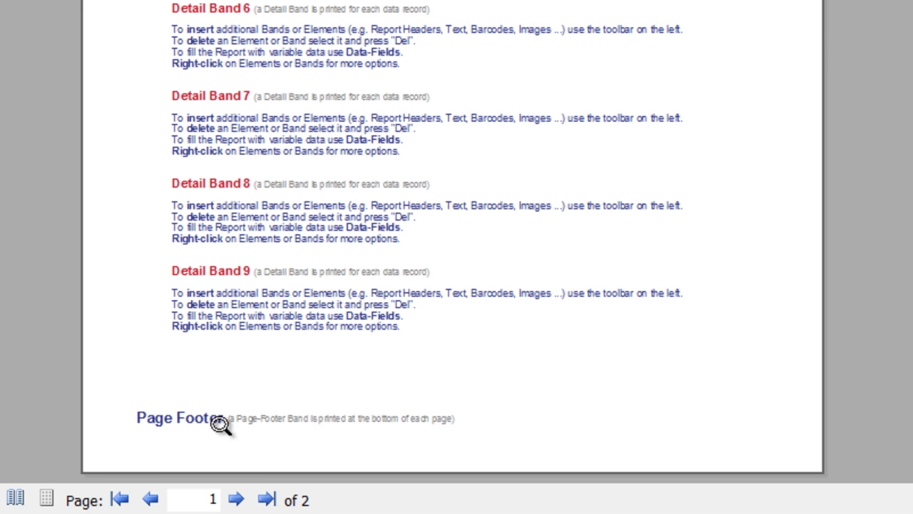
pyautogui.click(236, 500)
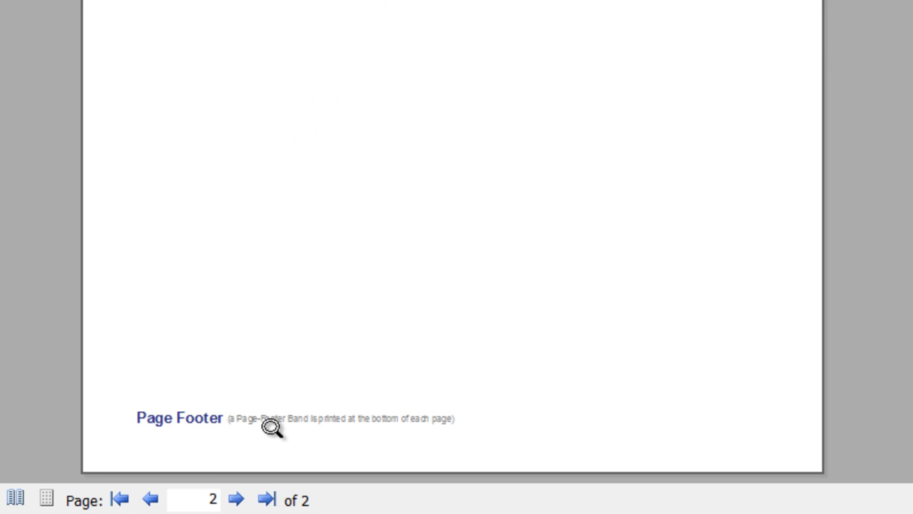
pyautogui.scroll(7, 271, 427)
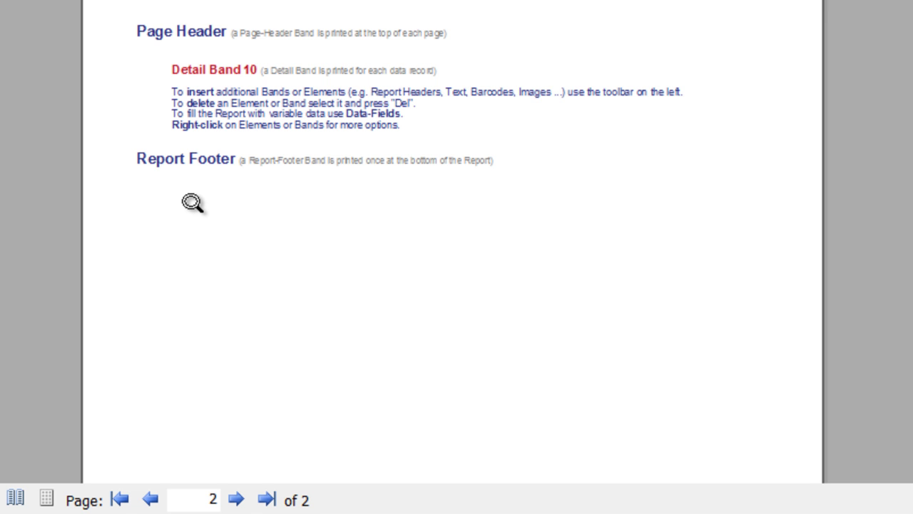
pyautogui.click(97, 481)
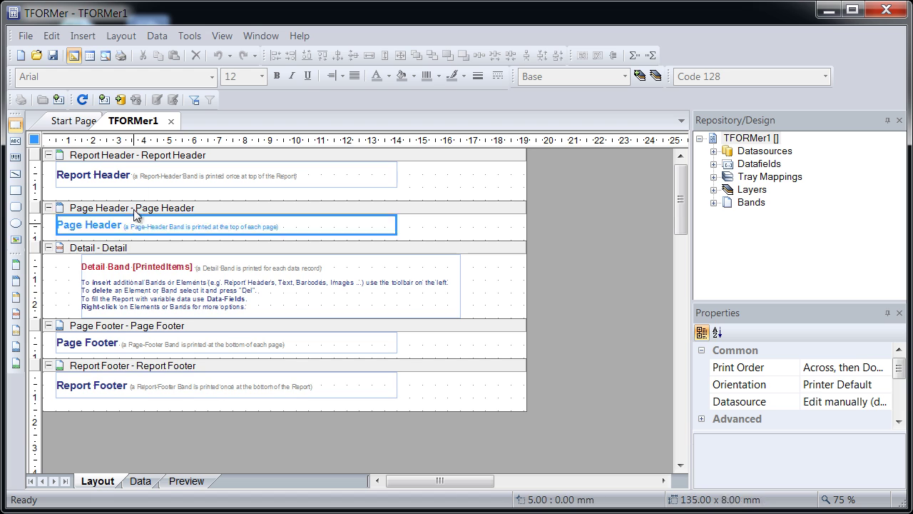
# Add Handsets.csv as a flat text file datasource and create its Model, PartNo and Quantity datafields
pyautogui.click(121, 99)
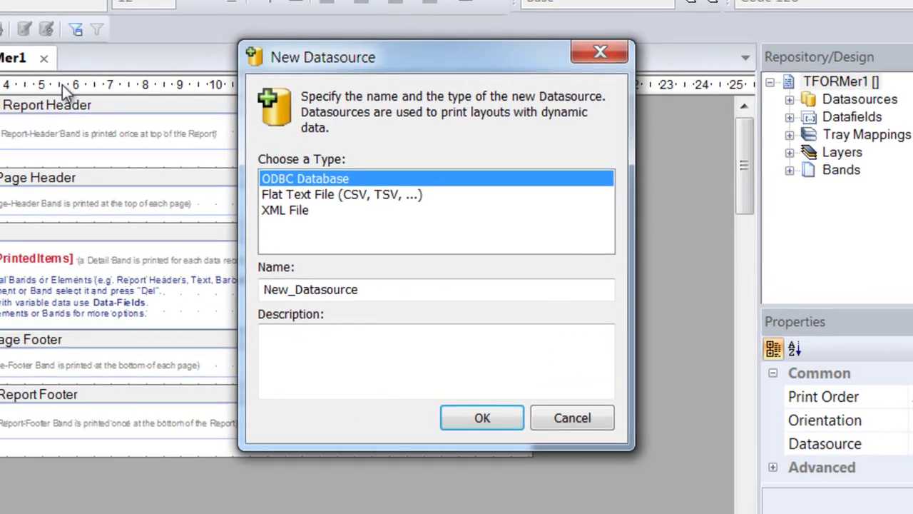
pyautogui.click(378, 219)
pyautogui.click(482, 418)
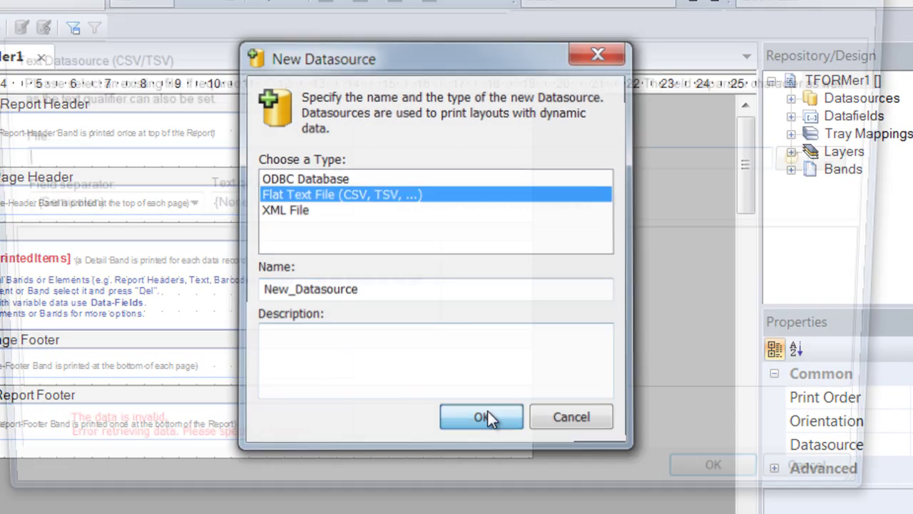
pyautogui.click(296, 158)
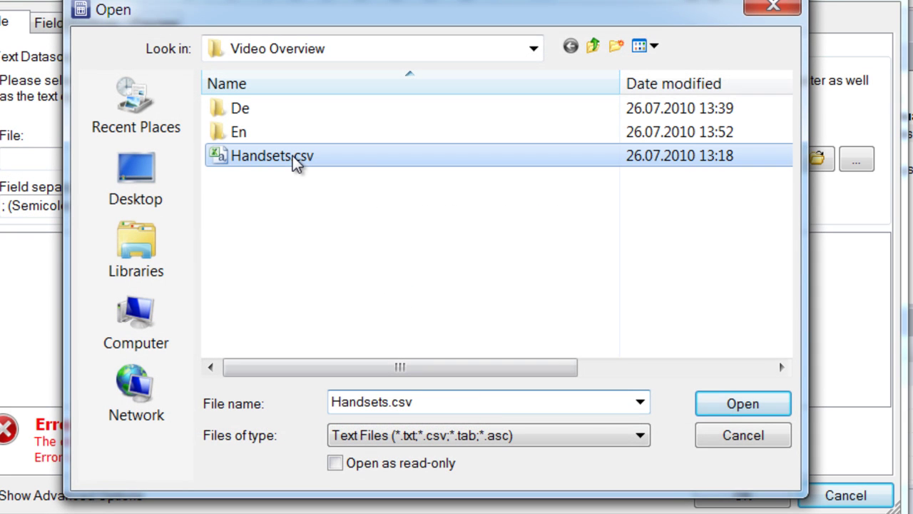
pyautogui.click(755, 394)
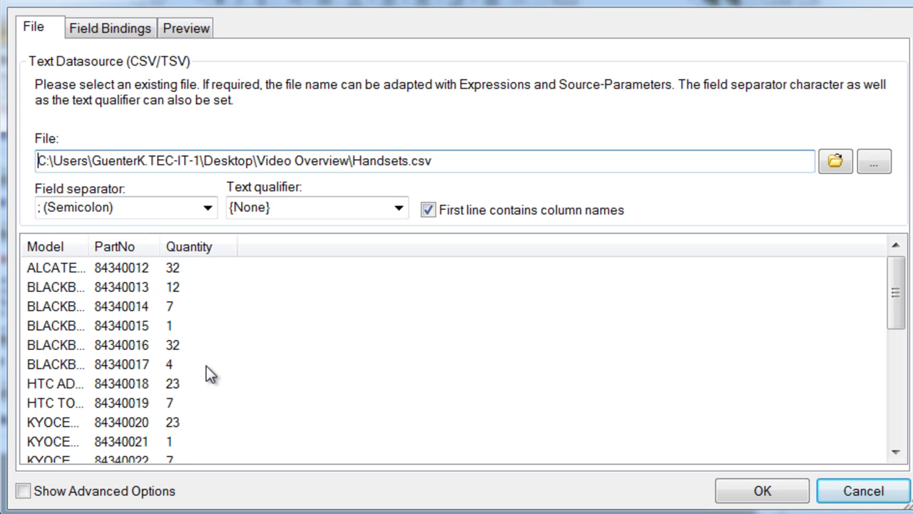
pyautogui.click(765, 500)
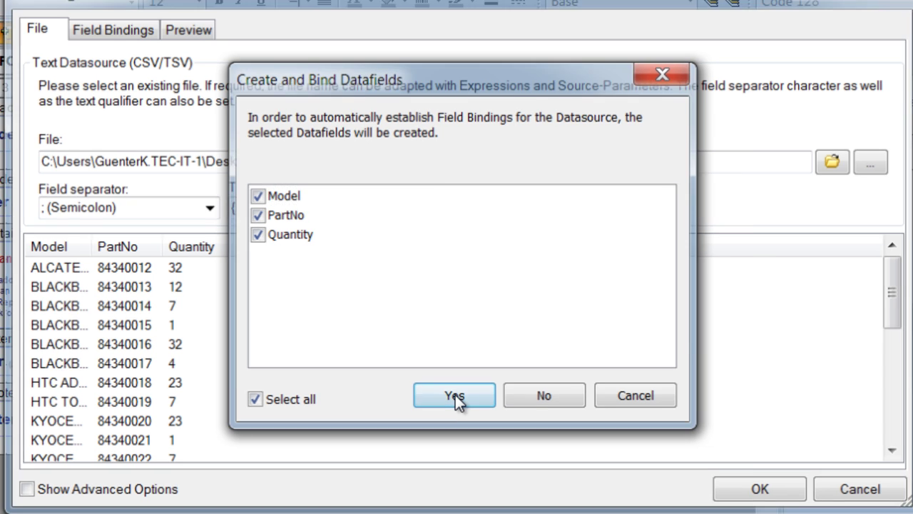
pyautogui.click(455, 394)
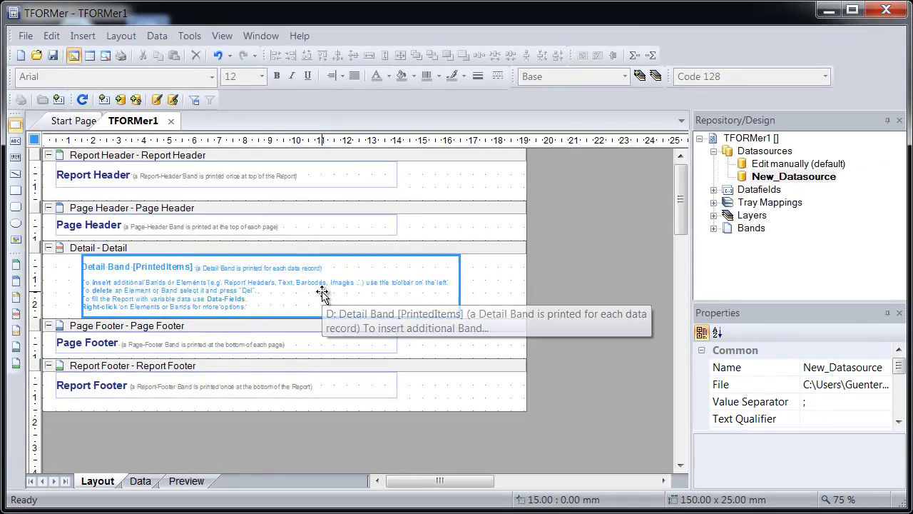
# Retitle the report header 'Available Handsets as of:' followed by the Now () date expression
pyautogui.doubleClick(231, 182)
pyautogui.moveTo(622, 115); pyautogui.dragTo(239, 121)
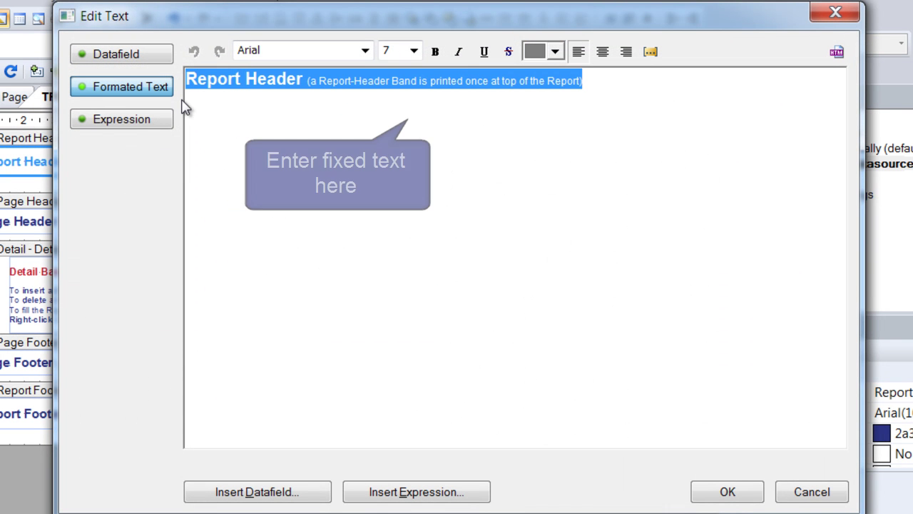
pyautogui.write('Available ')
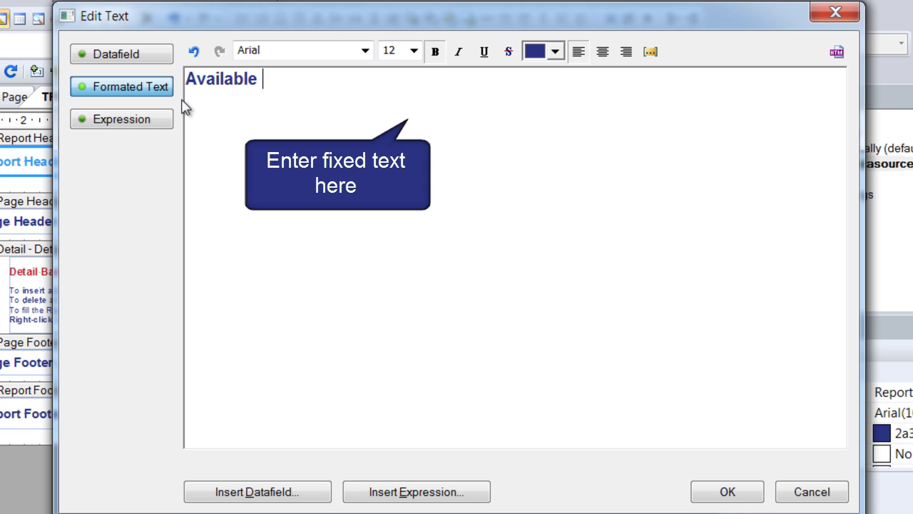
pyautogui.write('Handsets ')
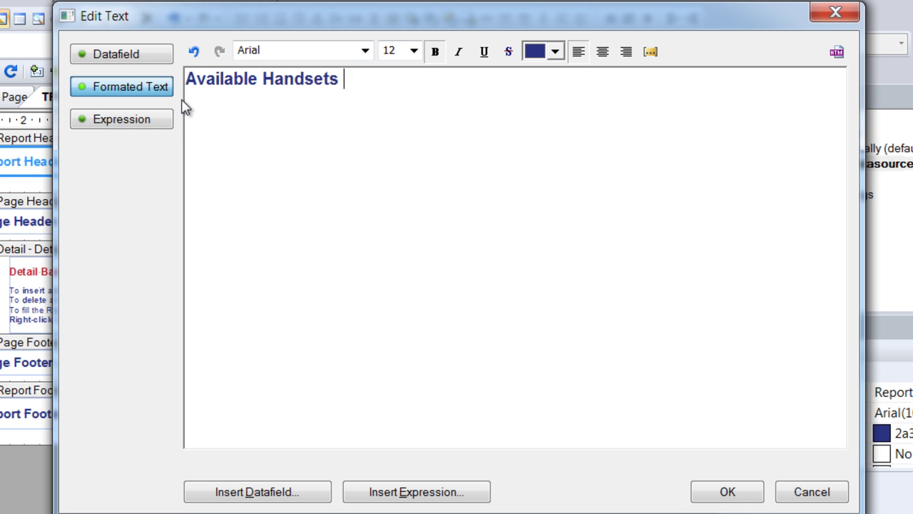
pyautogui.write('as of:')
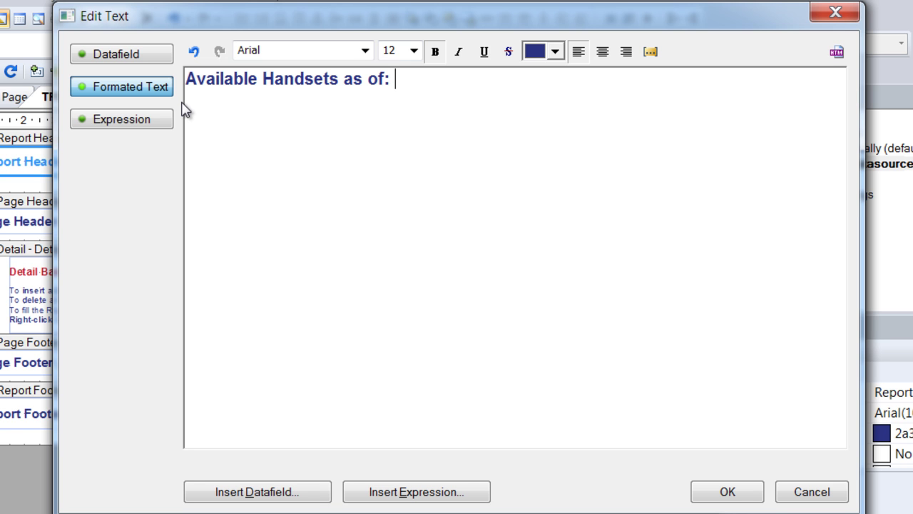
pyautogui.click(370, 491)
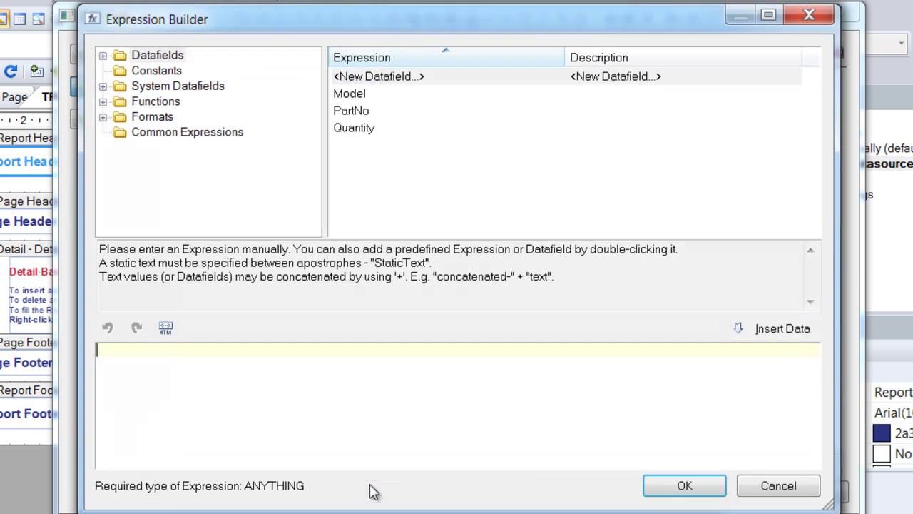
pyautogui.click(248, 142)
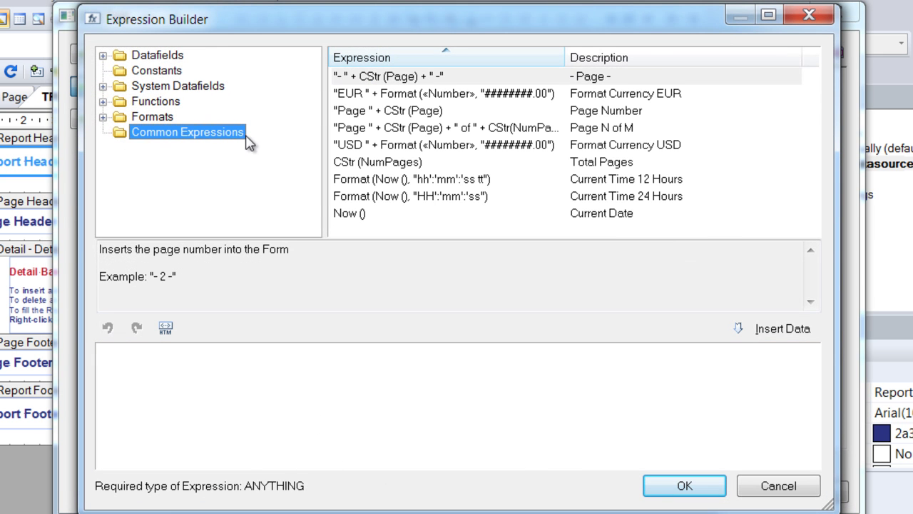
pyautogui.click(351, 212)
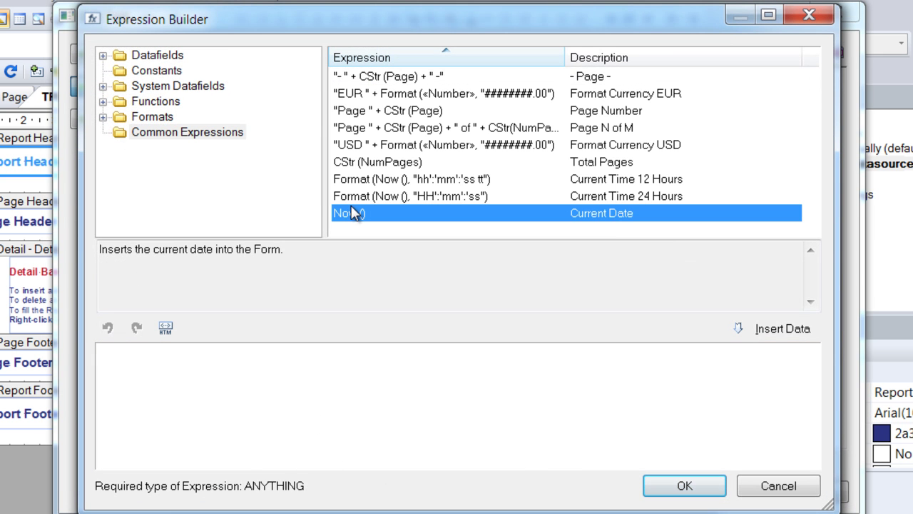
pyautogui.click(750, 331)
pyautogui.click(683, 486)
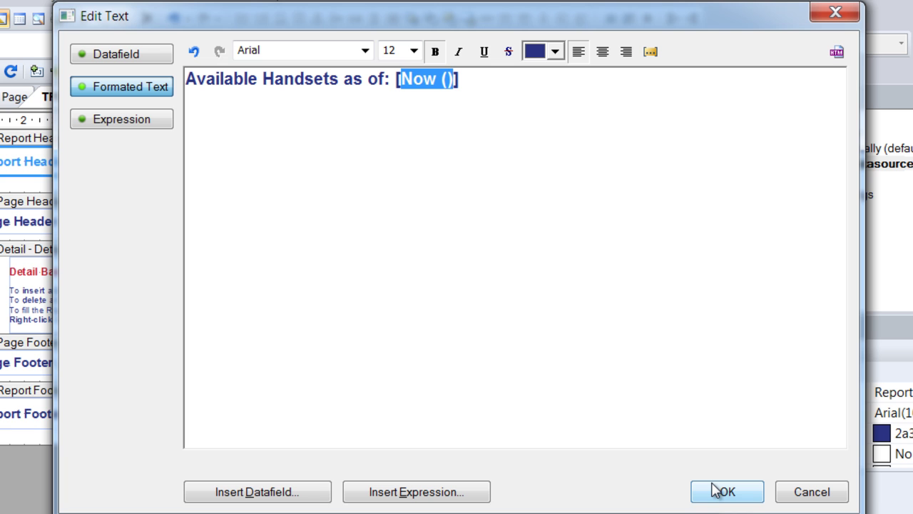
# Confirm the new report header and delete the Page Header placeholder text
pyautogui.click(715, 491)
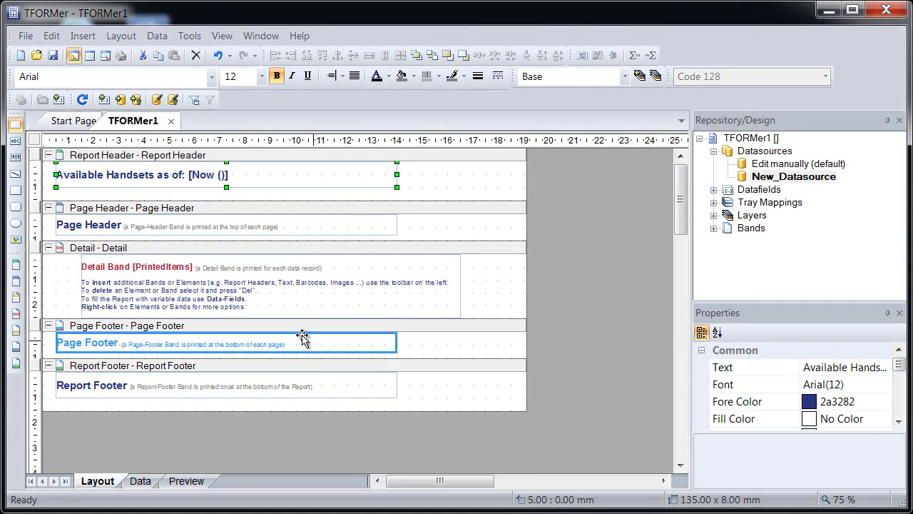
pyautogui.click(210, 232)
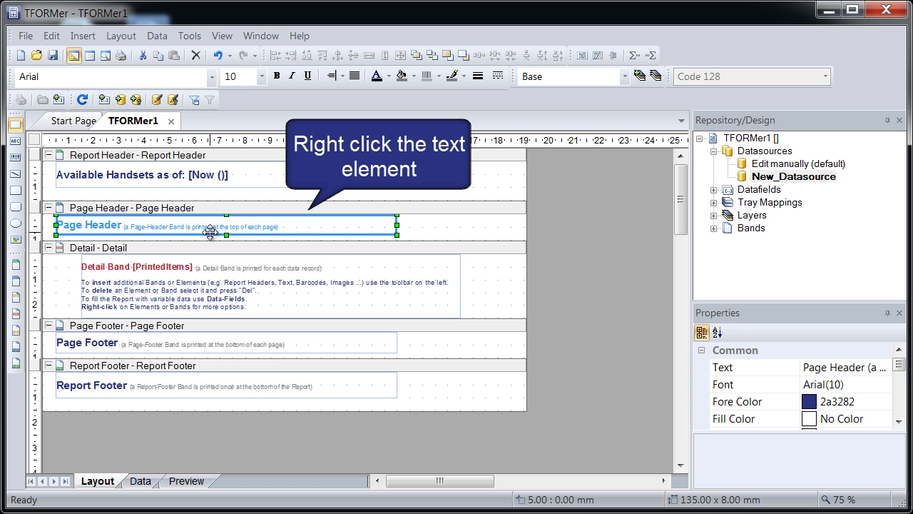
pyautogui.rightClick(211, 234)
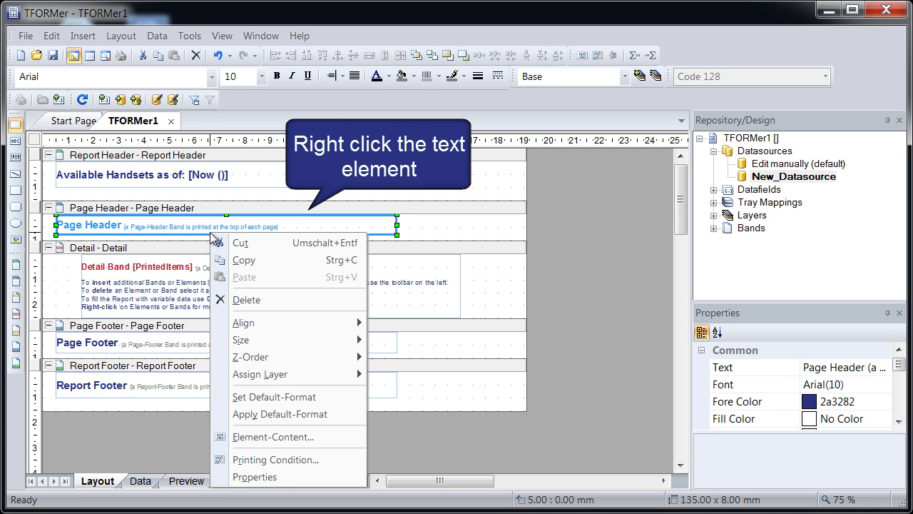
pyautogui.click(224, 300)
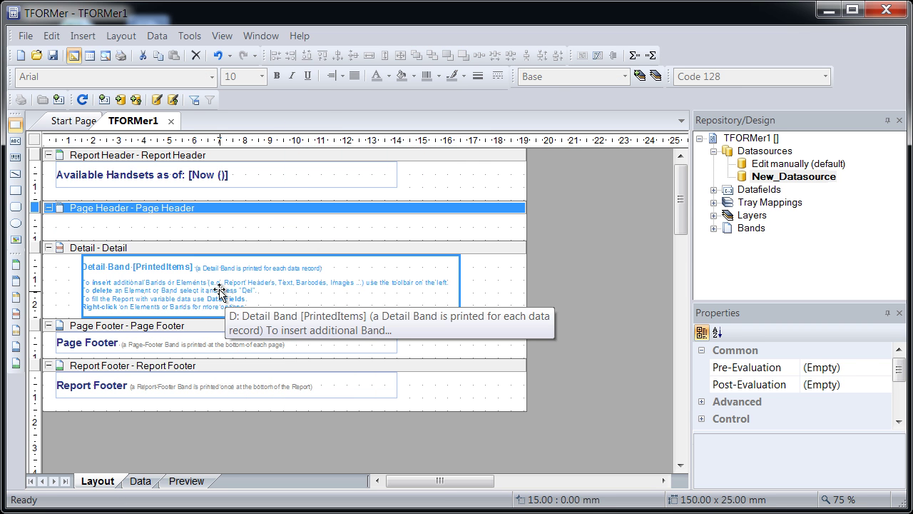
# Draw page header captions Model, Part Number + Barcode and Quantity
pyautogui.click(15, 140)
pyautogui.moveTo(60, 216); pyautogui.dragTo(143, 231)
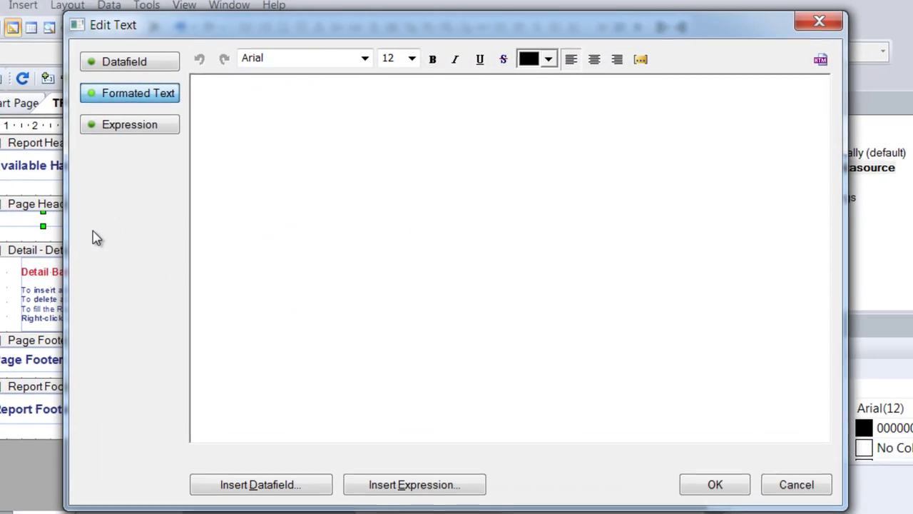
pyautogui.write('Model')
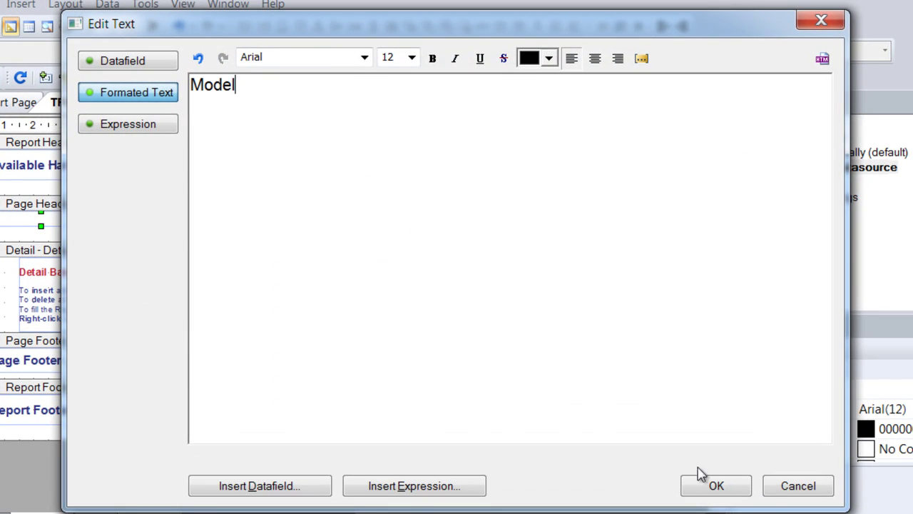
pyautogui.click(732, 490)
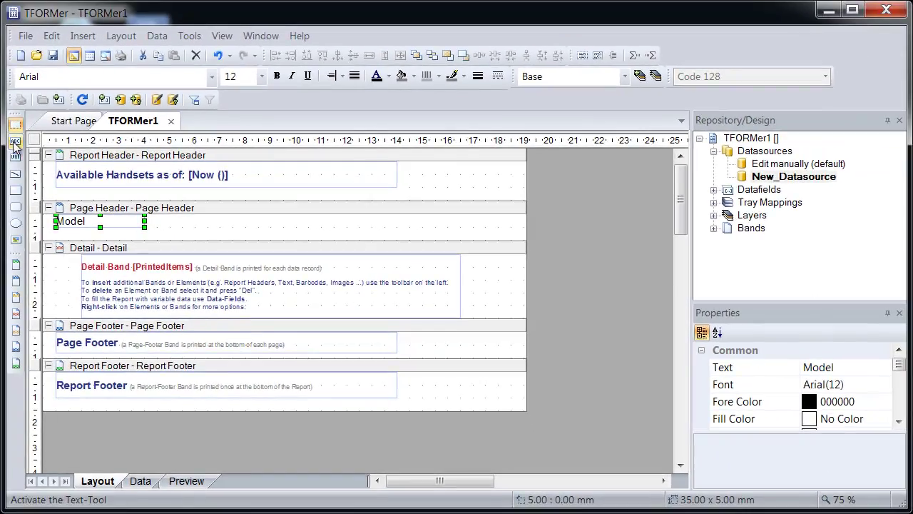
pyautogui.click(15, 140)
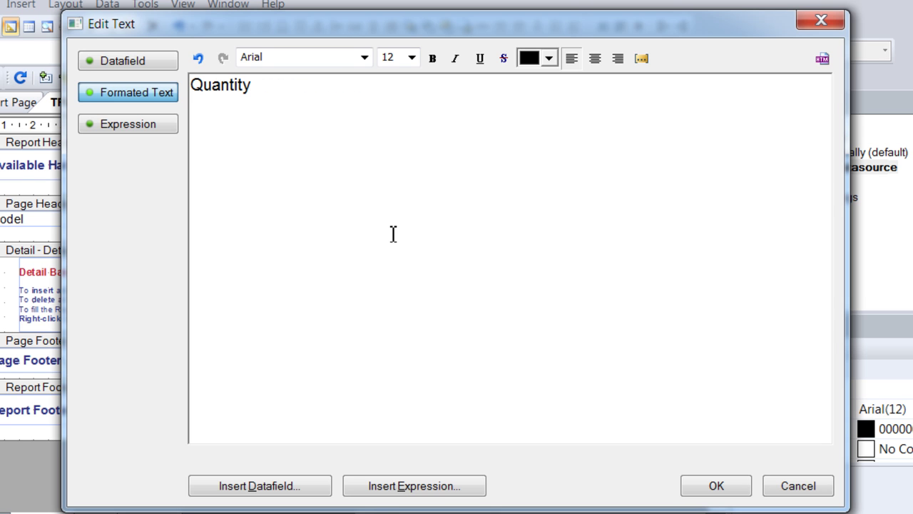
pyautogui.click(710, 485)
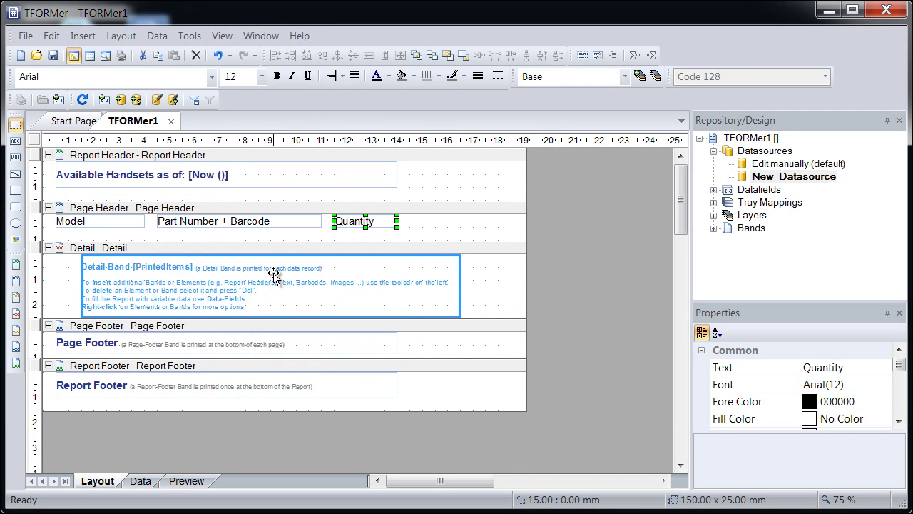
# Replace the Detail band placeholder with text boxes bound to the Model and Quantity datafields
pyautogui.click(273, 275)
pyautogui.press('Delete')
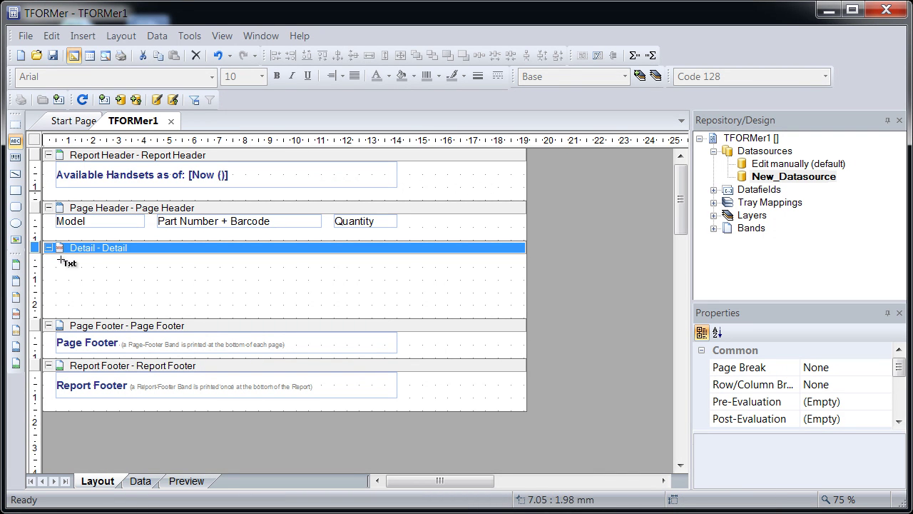
pyautogui.moveTo(62, 258); pyautogui.dragTo(146, 273)
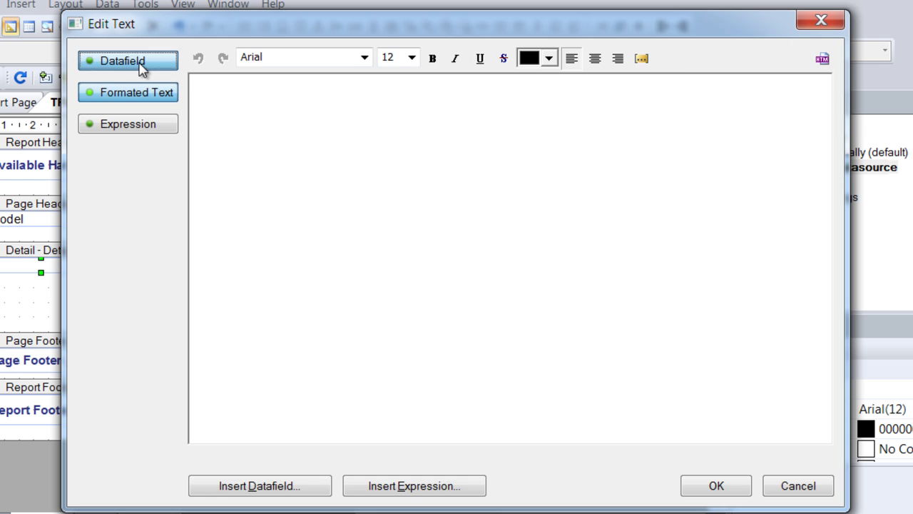
pyautogui.click(142, 64)
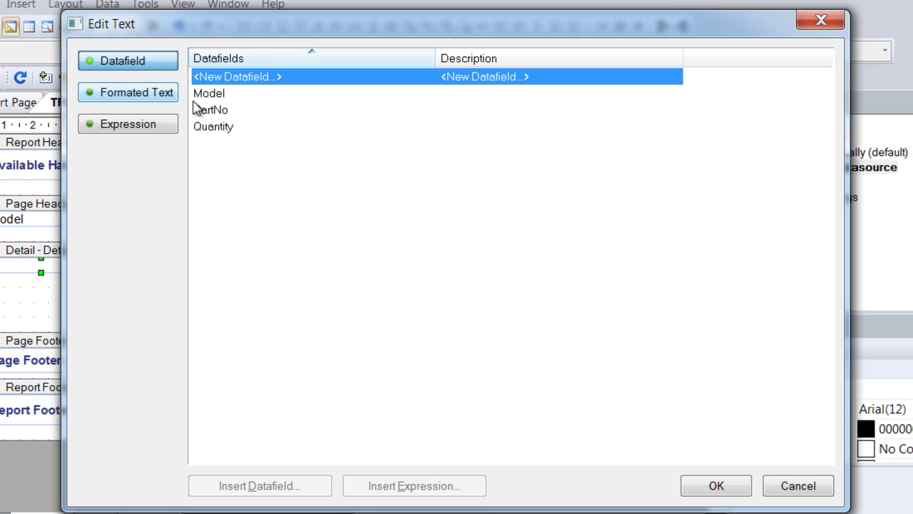
pyautogui.click(227, 96)
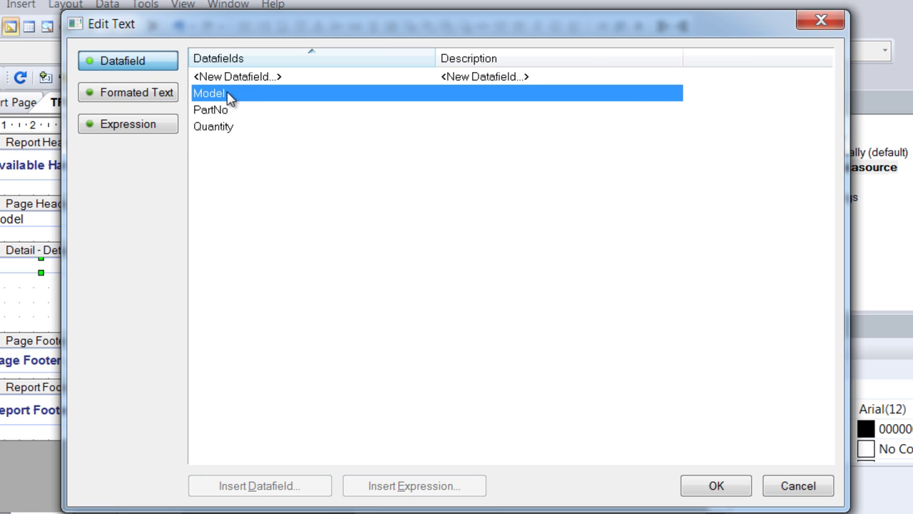
pyautogui.click(716, 485)
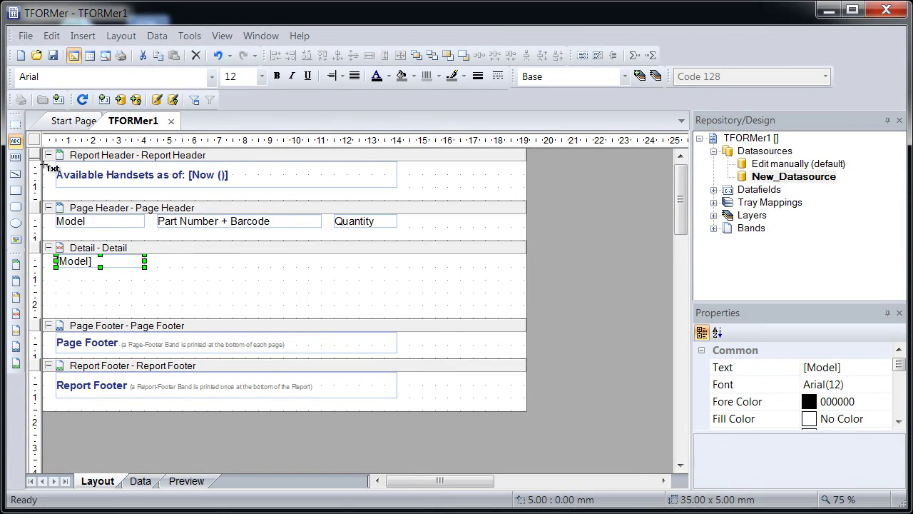
pyautogui.moveTo(162, 259); pyautogui.dragTo(310, 265)
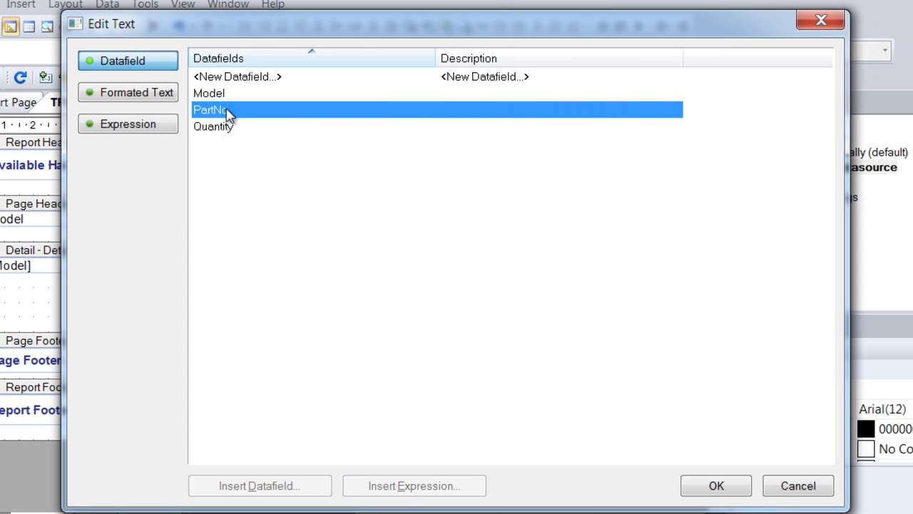
pyautogui.click(228, 135)
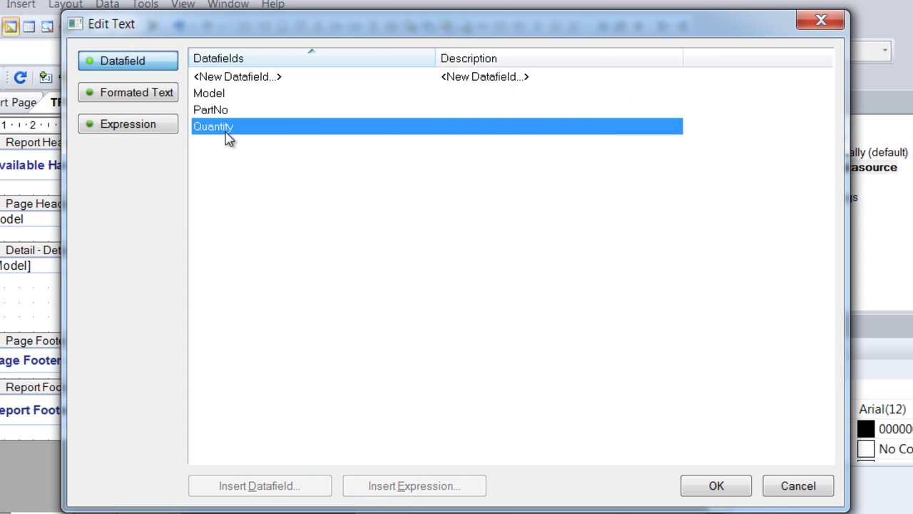
pyautogui.doubleClick(229, 138)
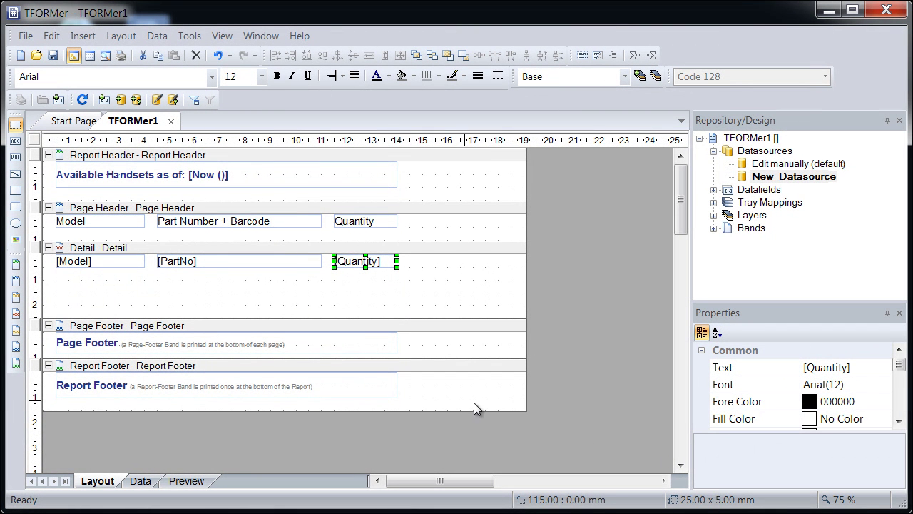
# Draw a barcode below [PartNo] in the Detail band, bound to the PartNo datafield
pyautogui.click(15, 157)
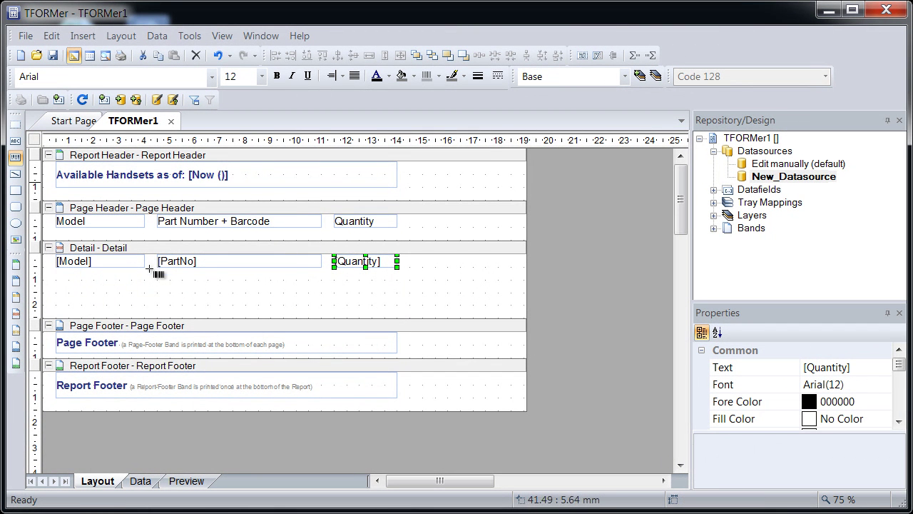
pyautogui.moveTo(157, 268); pyautogui.dragTo(327, 318)
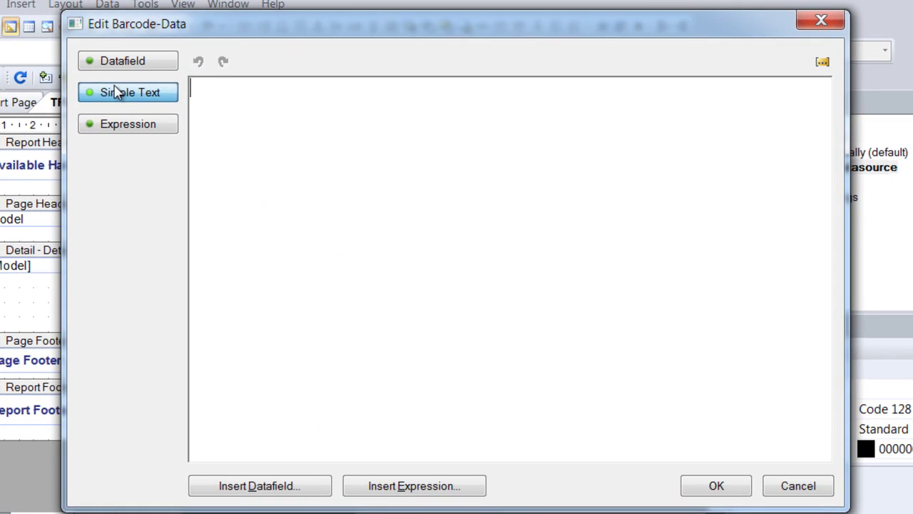
pyautogui.click(156, 87)
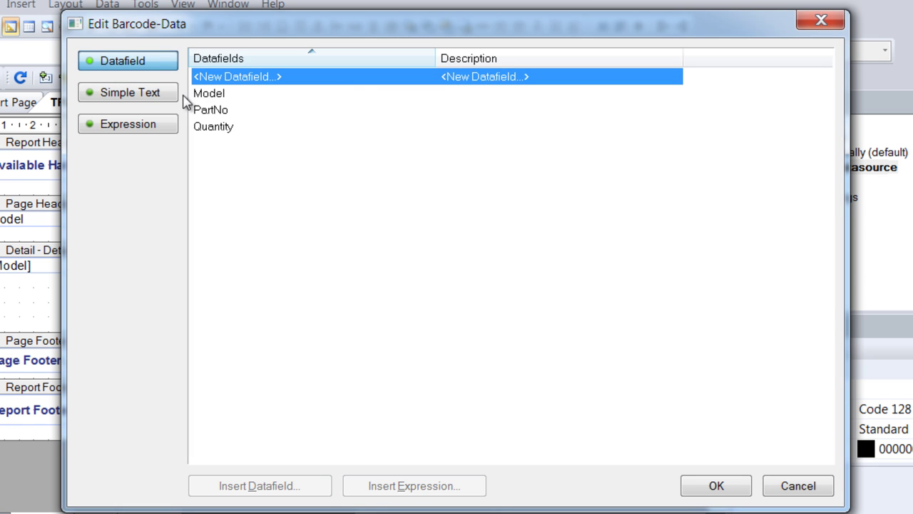
pyautogui.click(205, 111)
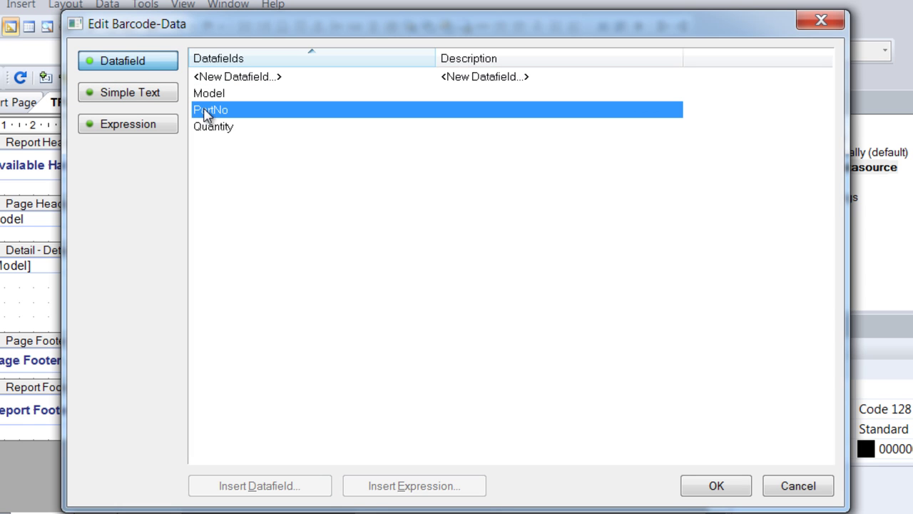
pyautogui.click(703, 489)
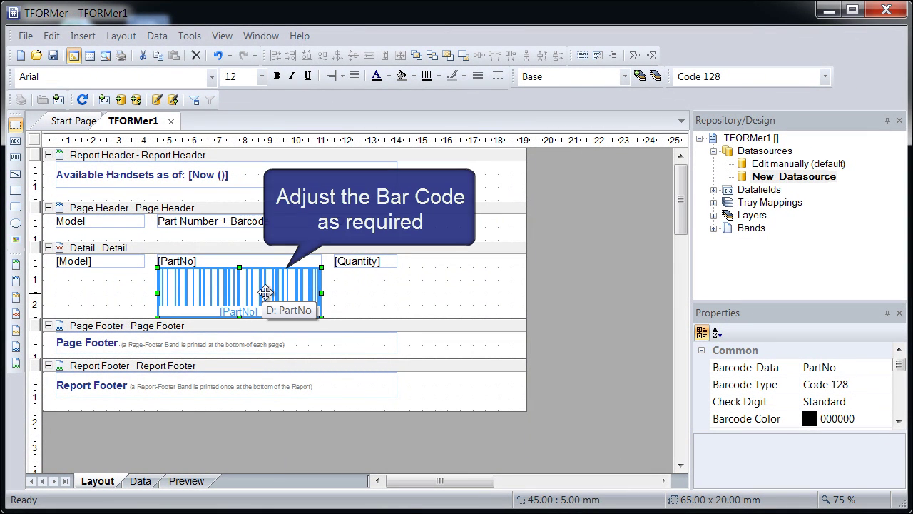
# Keep the barcode type Code 128 and set its human-readable text to No
pyautogui.click(825, 77)
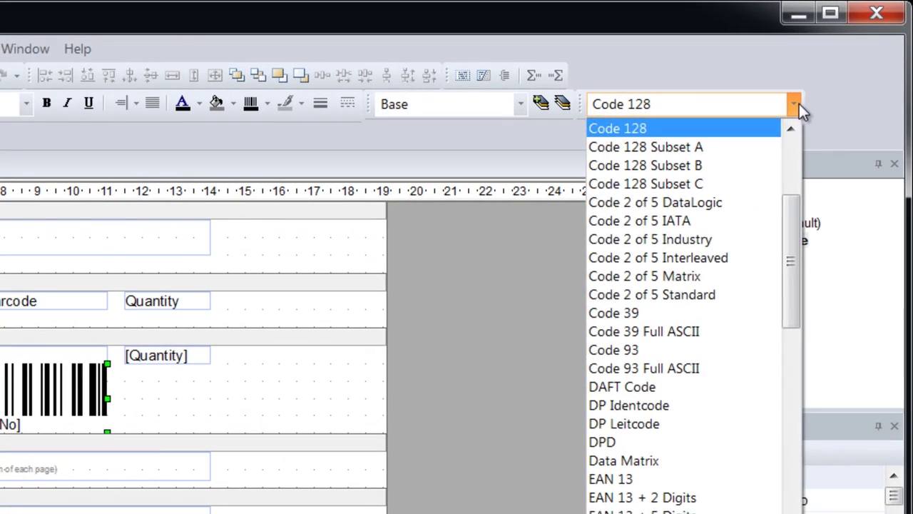
pyautogui.click(814, 91)
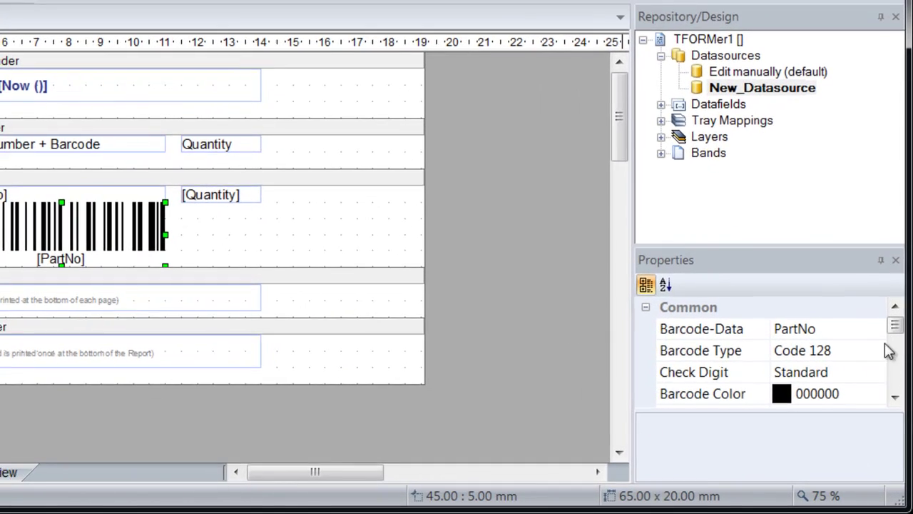
pyautogui.moveTo(902, 329); pyautogui.dragTo(903, 347)
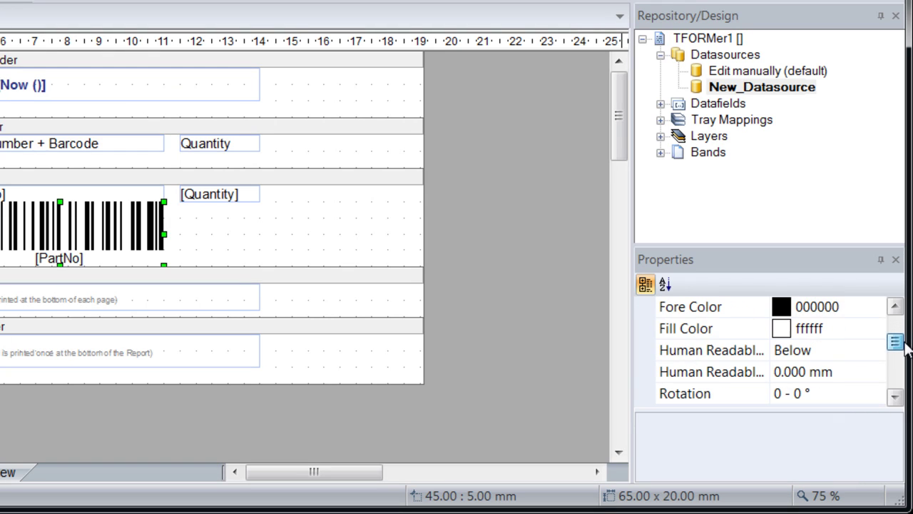
pyautogui.click(865, 351)
pyautogui.click(877, 351)
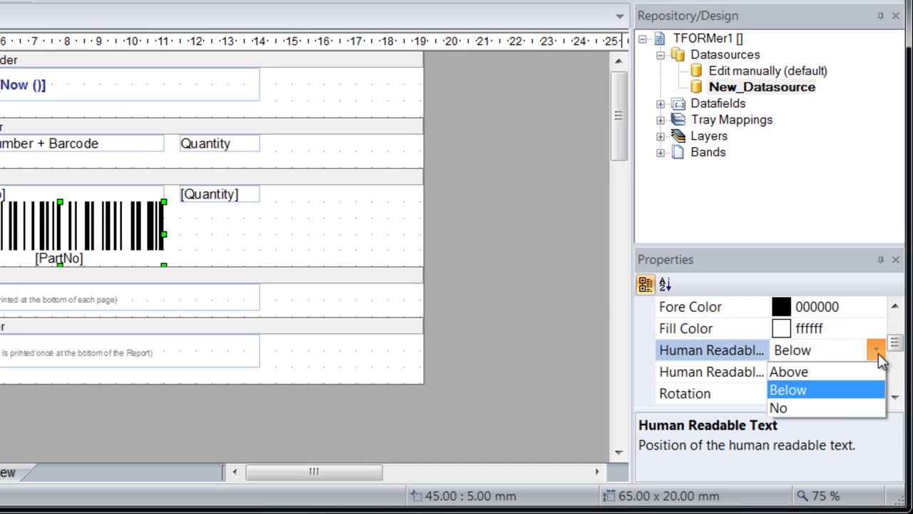
pyautogui.click(836, 405)
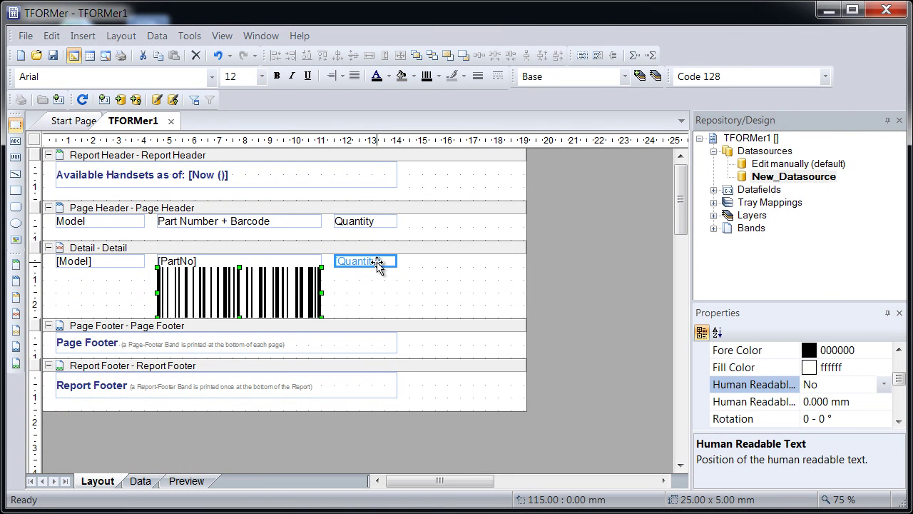
# Make [Quantity] 25 mm tall, centre-right aligned, with 28-point text
pyautogui.click(378, 264)
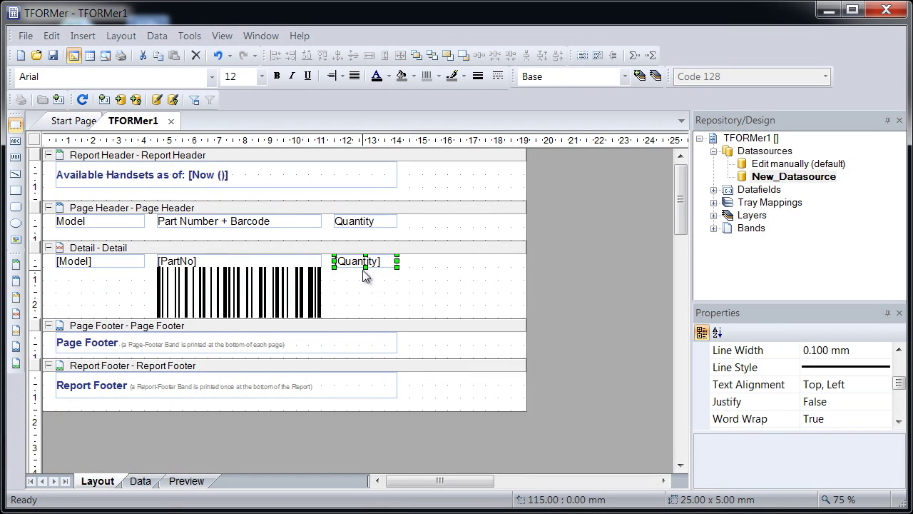
pyautogui.moveTo(365, 267); pyautogui.dragTo(364, 316)
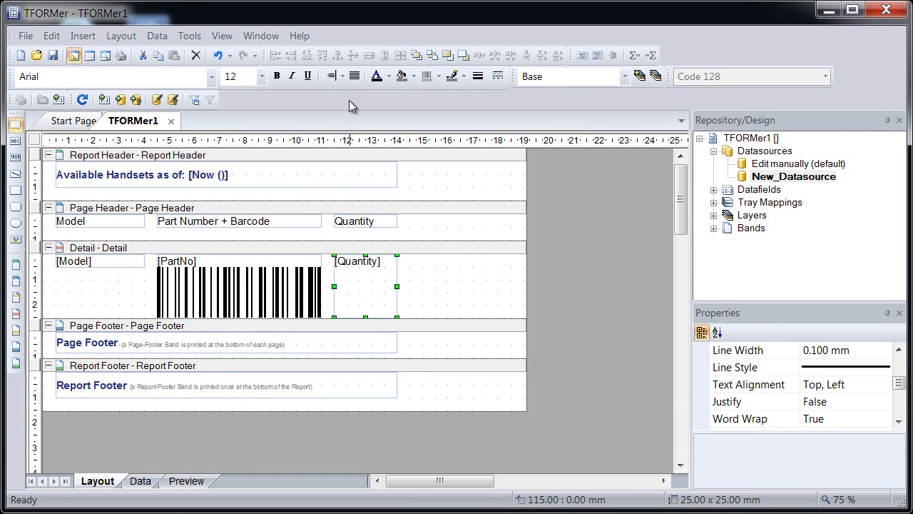
pyautogui.click(343, 77)
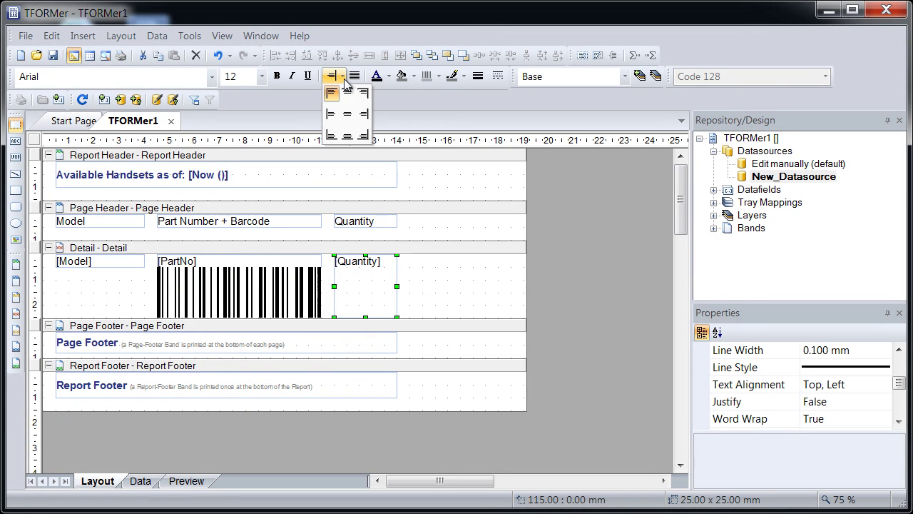
pyautogui.click(362, 114)
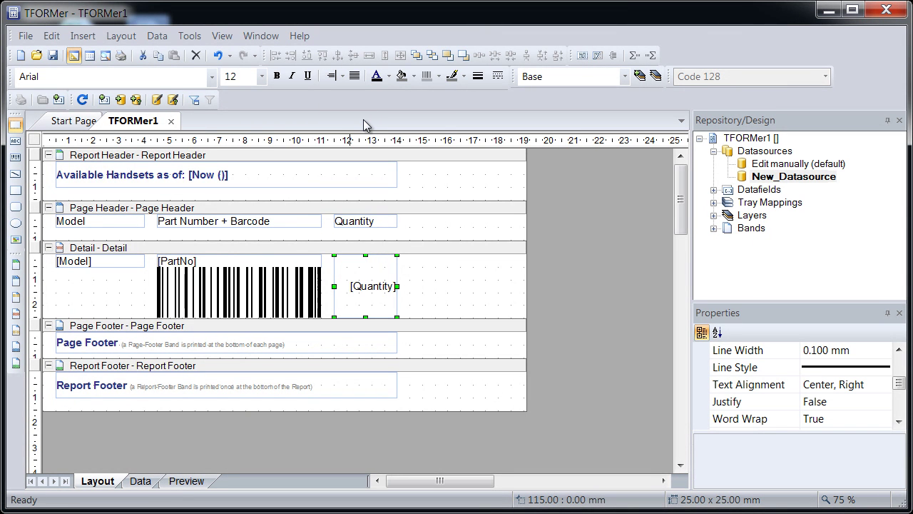
pyautogui.click(262, 77)
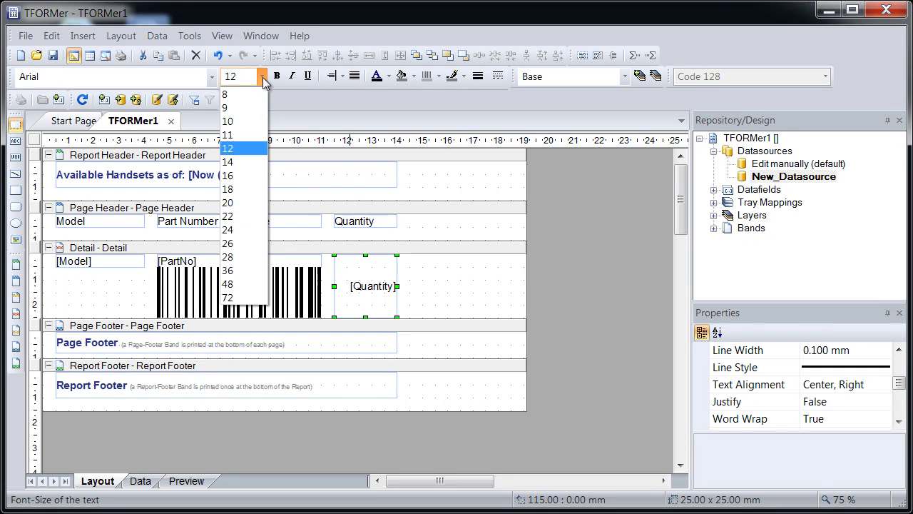
pyautogui.click(242, 256)
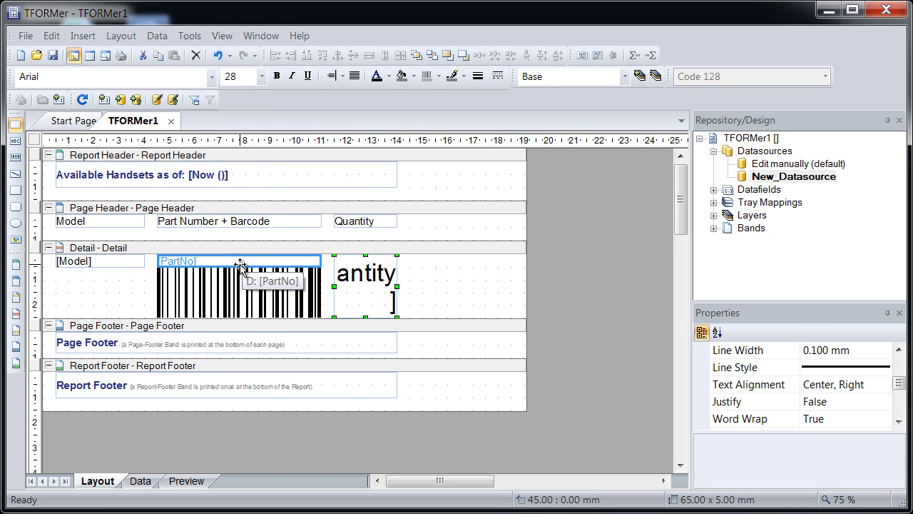
pyautogui.click(203, 343)
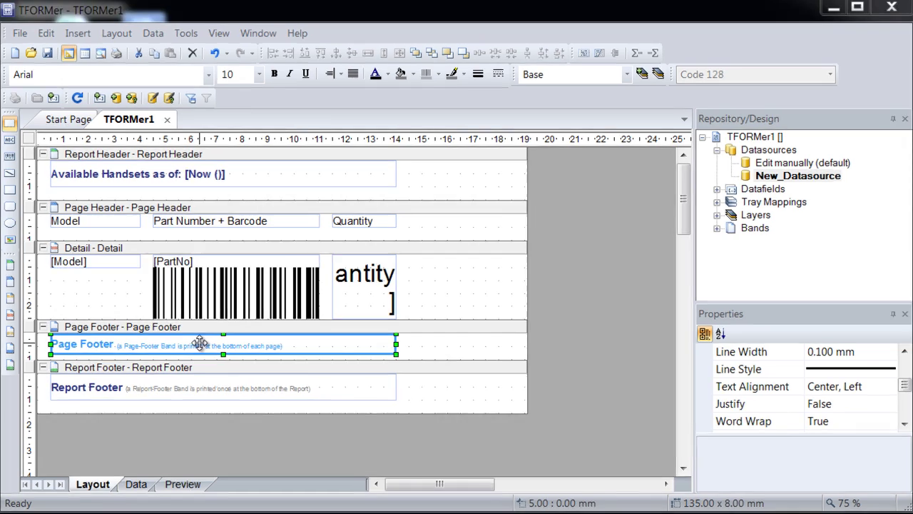
# Replace the Page Footer placeholder with the Page N of M common expression
pyautogui.doubleClick(203, 343)
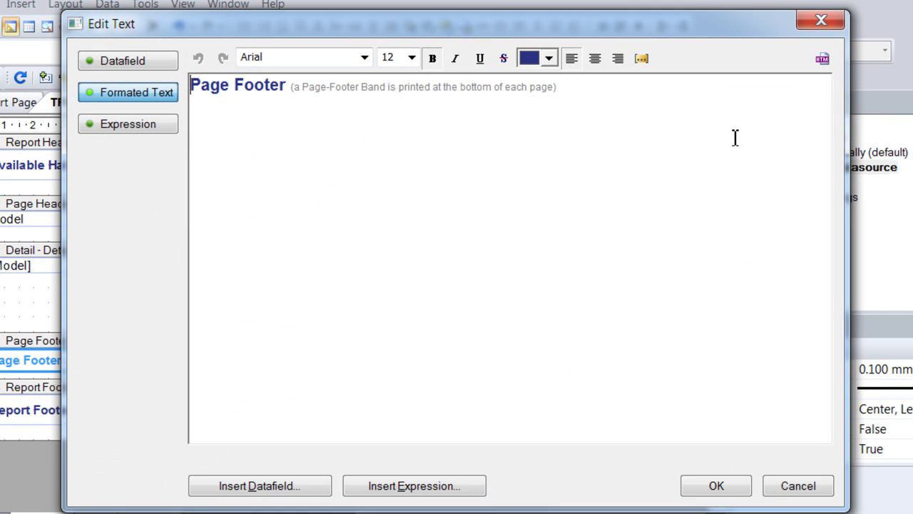
pyautogui.moveTo(735, 137); pyautogui.dragTo(189, 139)
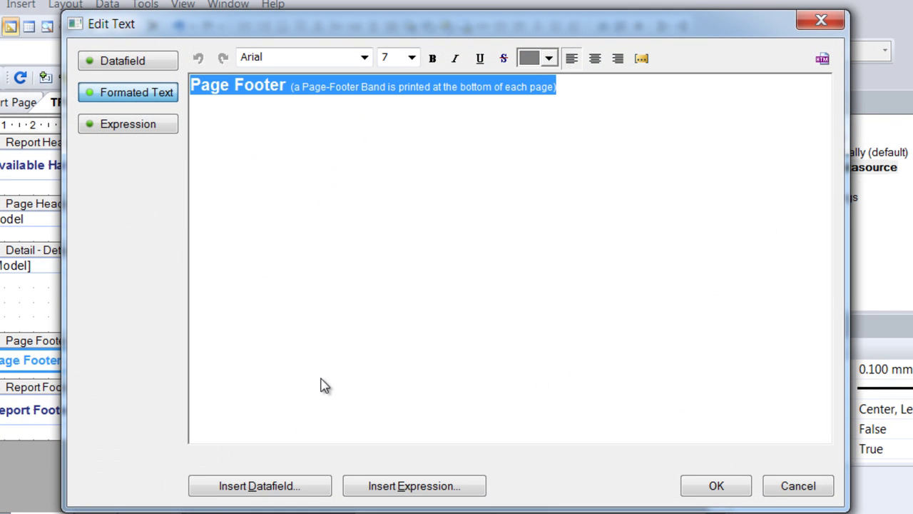
pyautogui.click(365, 481)
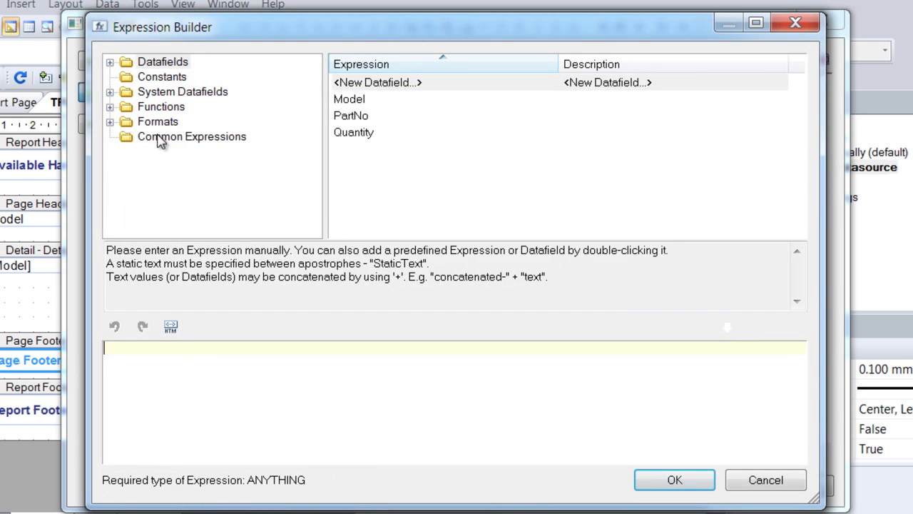
pyautogui.click(164, 137)
pyautogui.click(400, 133)
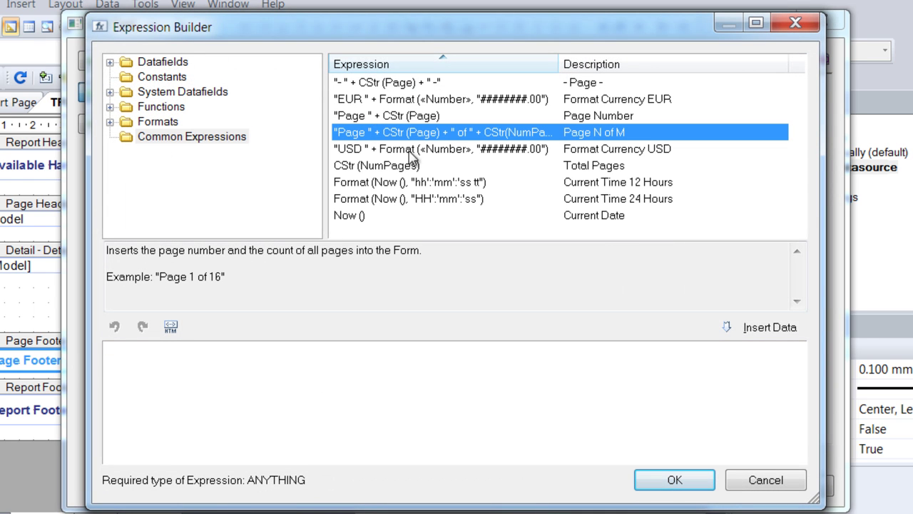
pyautogui.click(750, 327)
pyautogui.click(674, 480)
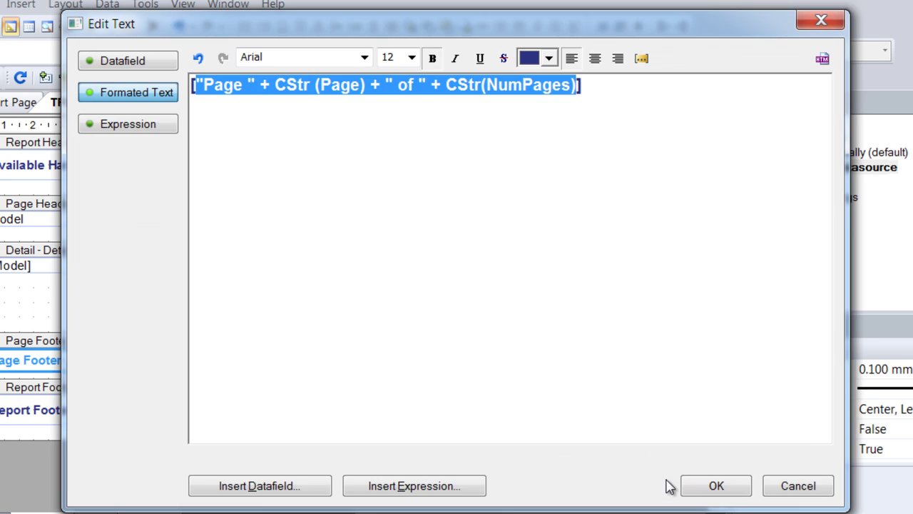
pyautogui.click(690, 485)
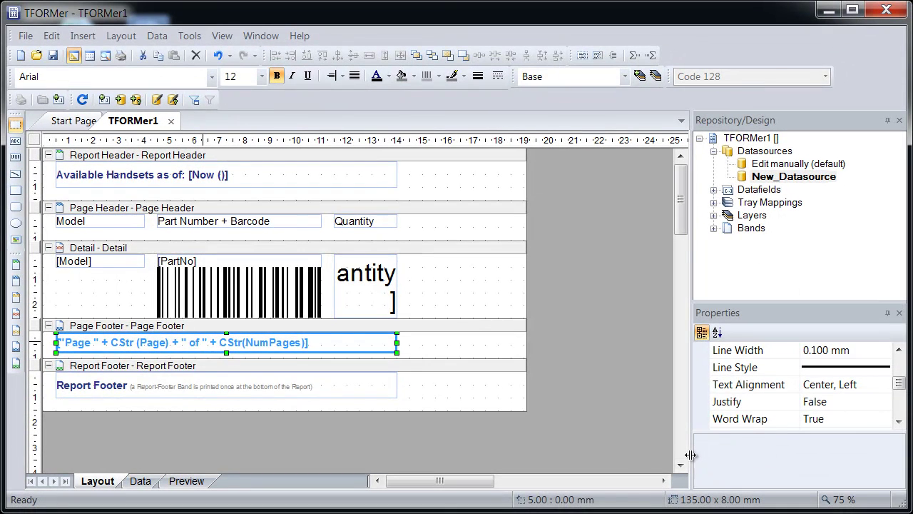
pyautogui.click(279, 393)
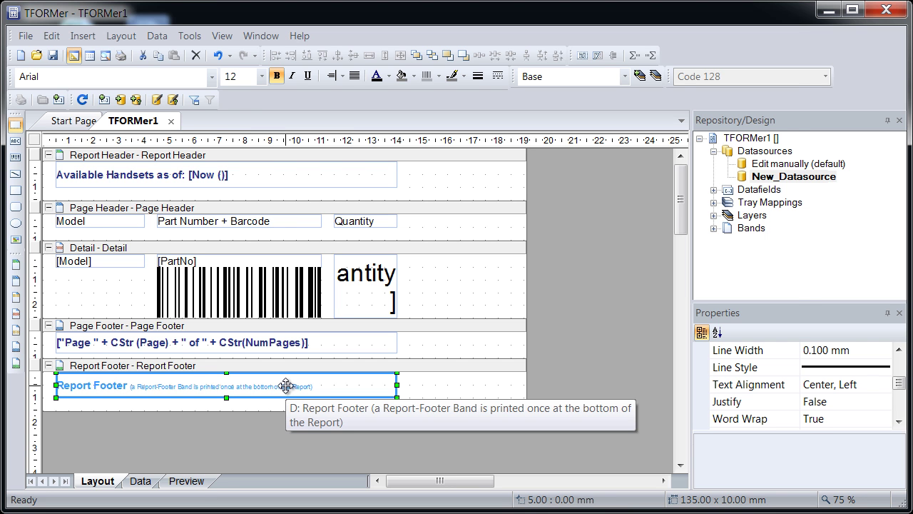
# Change the report footer text to 'Total Quantity:' and bring up the datafield list
pyautogui.doubleClick(286, 385)
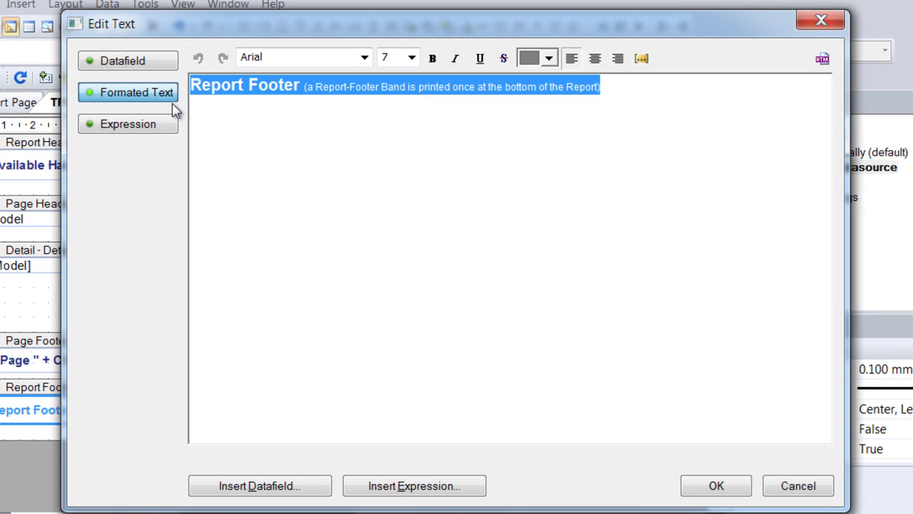
pyautogui.write('Total ')
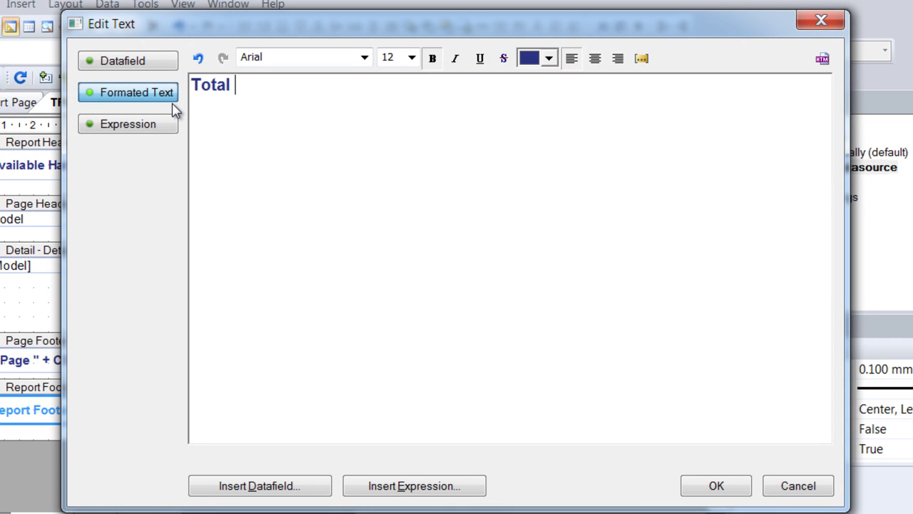
pyautogui.write('Quantity:')
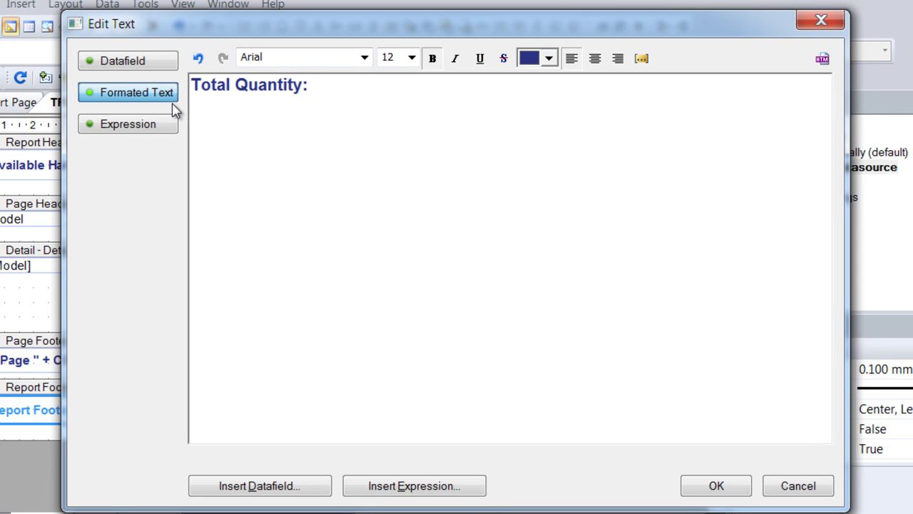
pyautogui.click(222, 485)
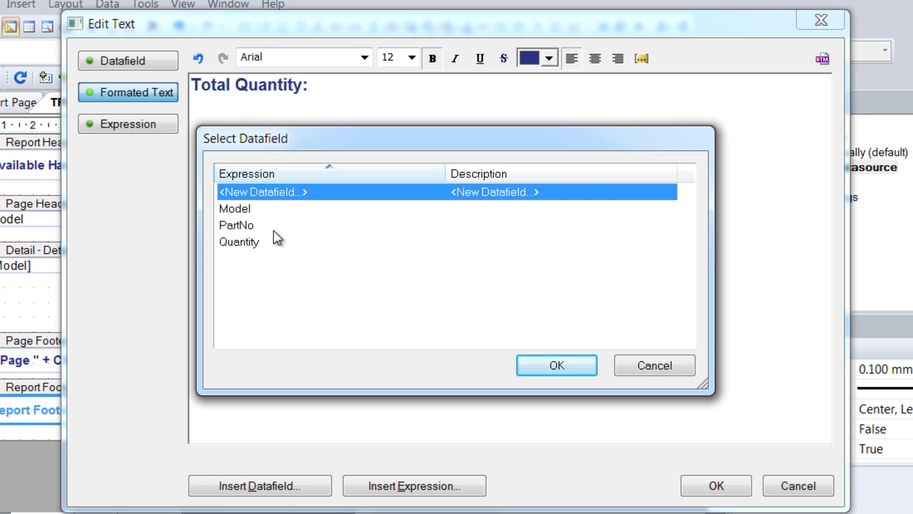
# Create a computed datafield named 'Total' with Integer data type
pyautogui.click(543, 365)
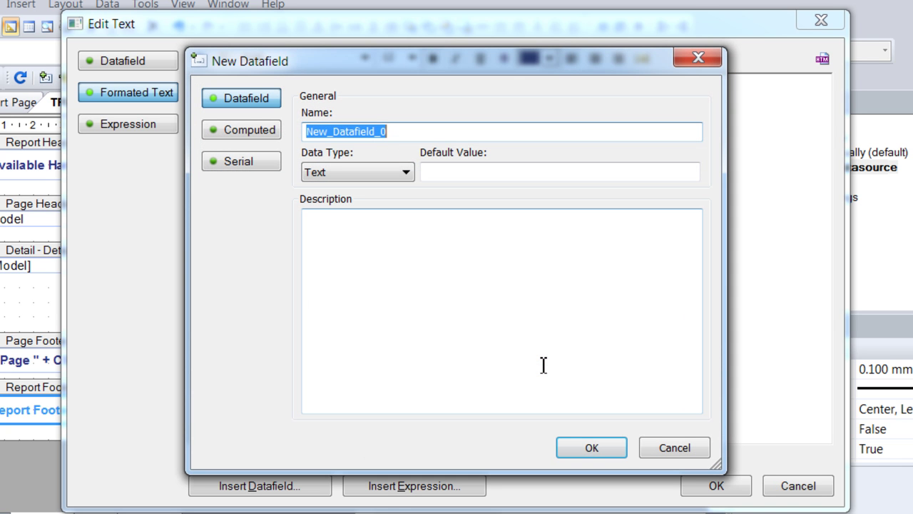
pyautogui.click(259, 134)
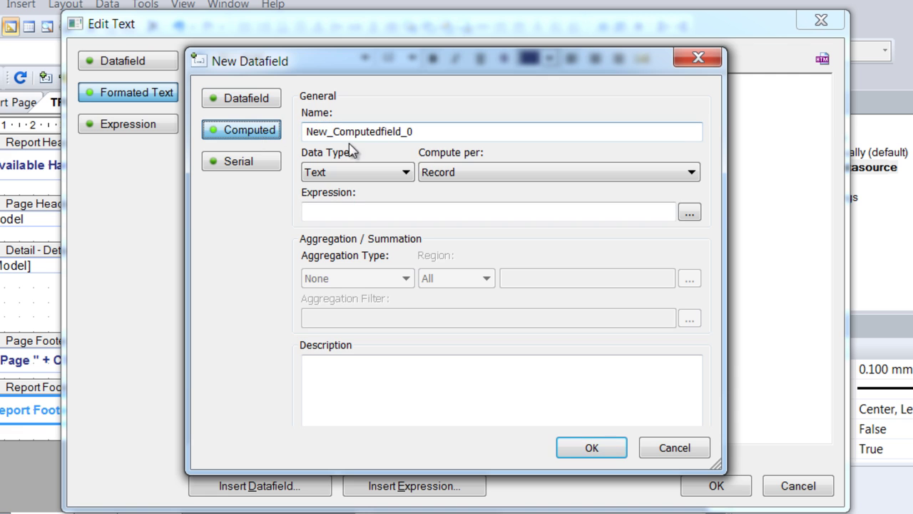
pyautogui.doubleClick(433, 132)
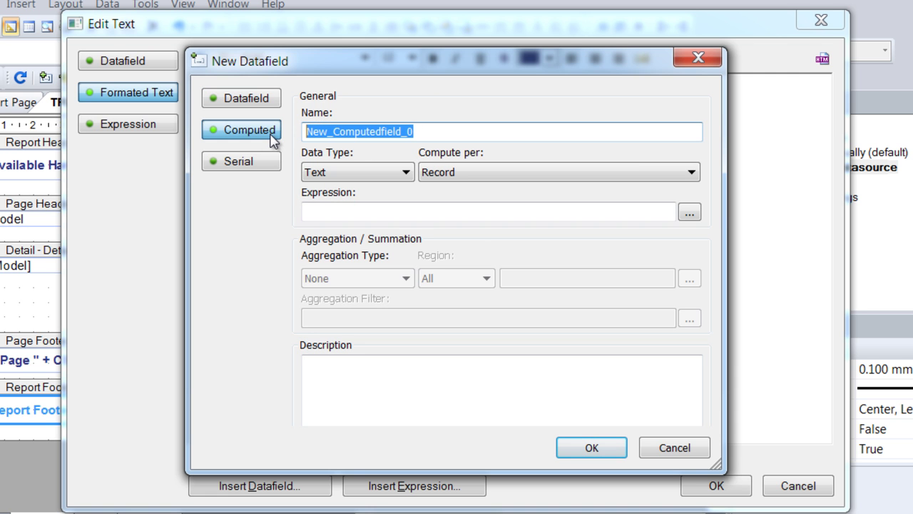
pyautogui.write('Total')
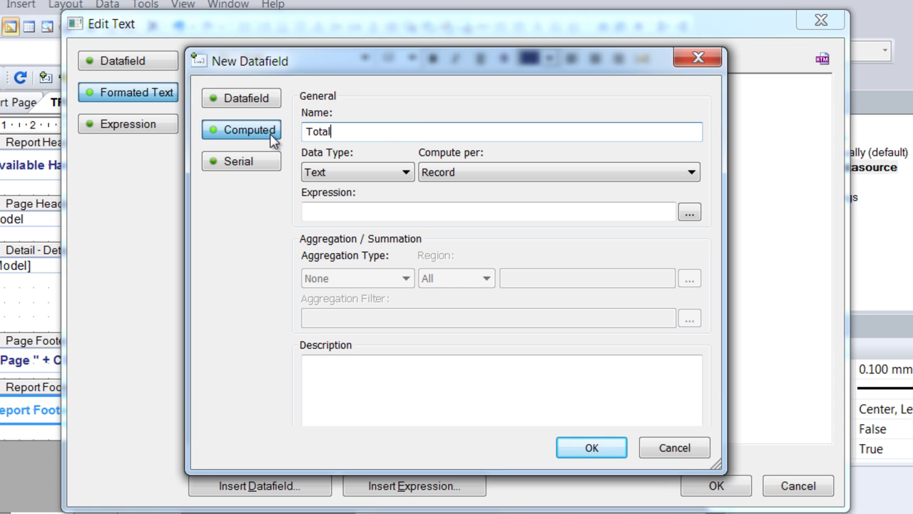
pyautogui.click(373, 178)
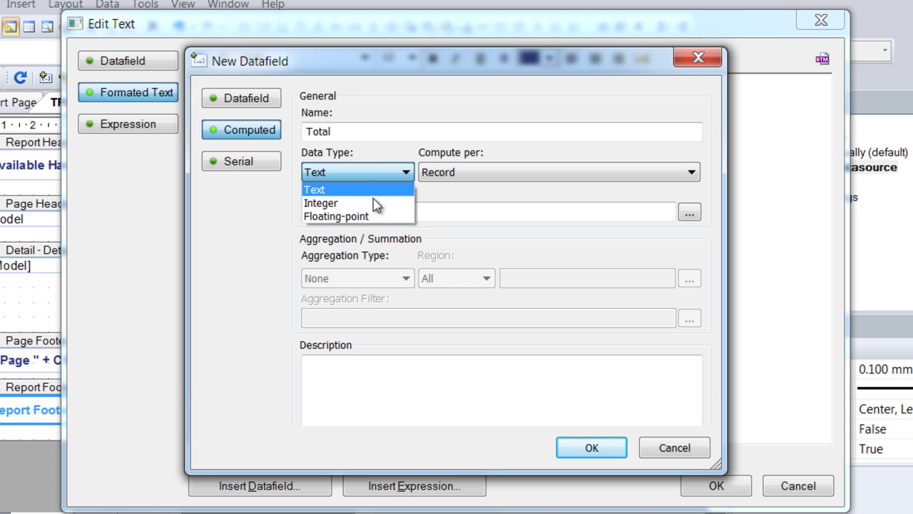
pyautogui.click(376, 202)
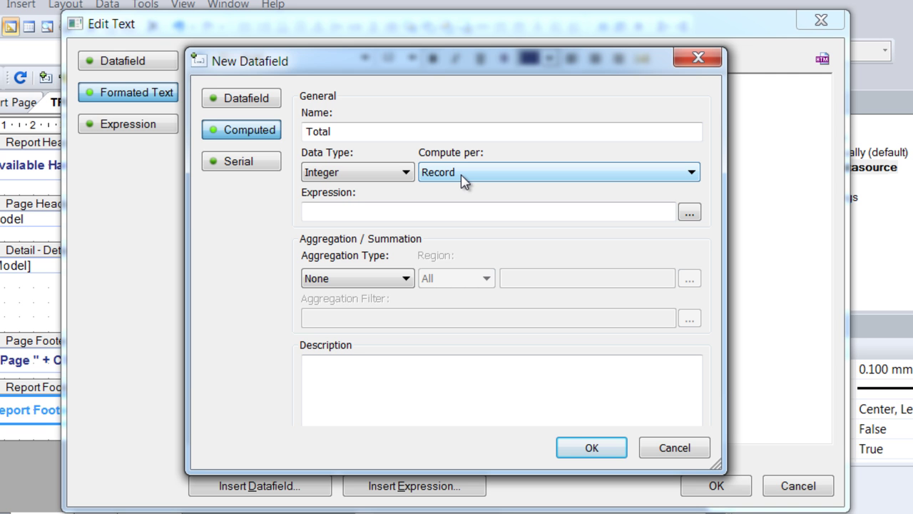
# Set Total's expression to Quantity with a Running Sum aggregation
pyautogui.click(689, 212)
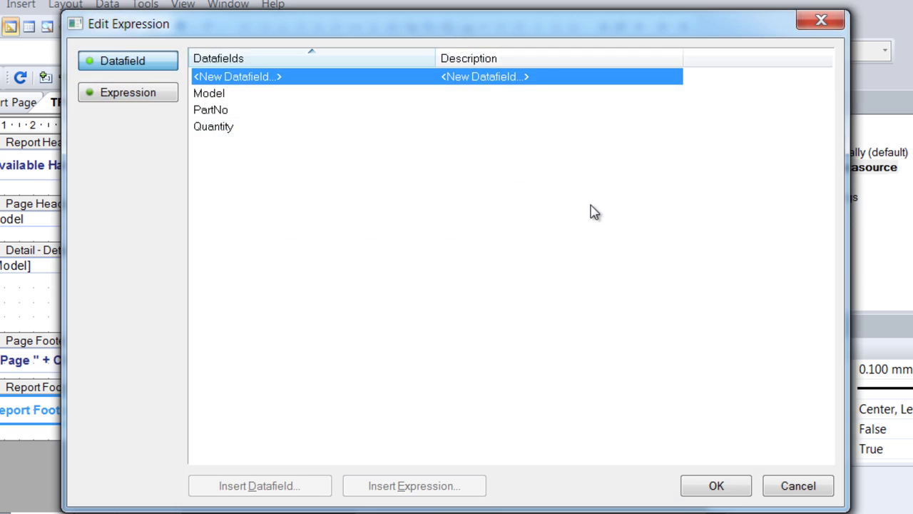
pyautogui.click(238, 133)
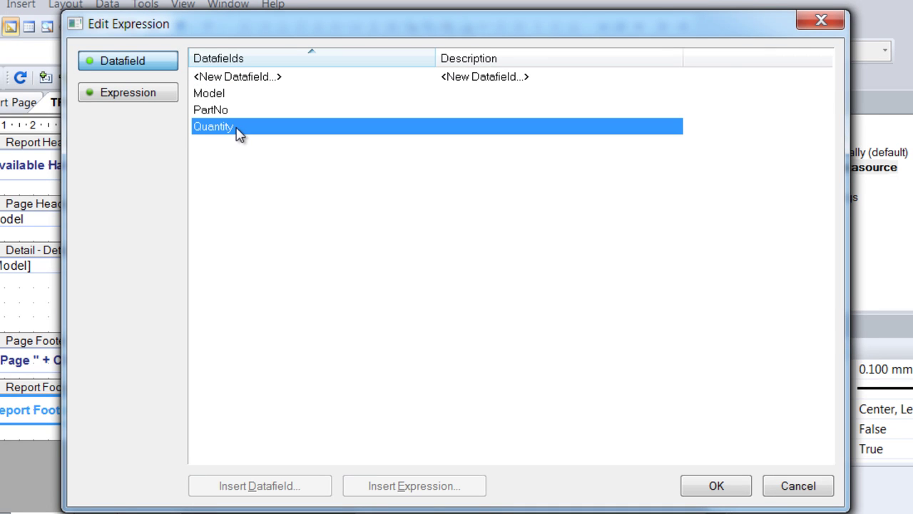
pyautogui.click(691, 490)
pyautogui.click(356, 280)
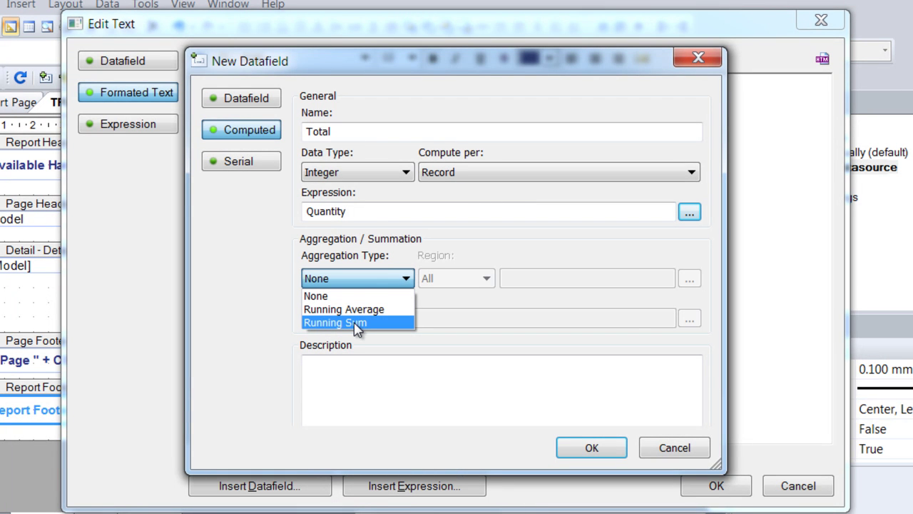
pyautogui.click(357, 325)
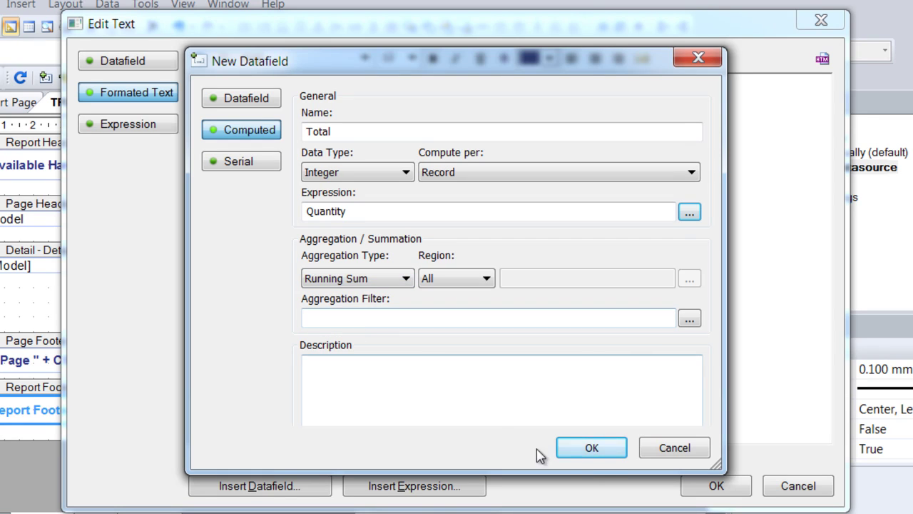
pyautogui.click(598, 454)
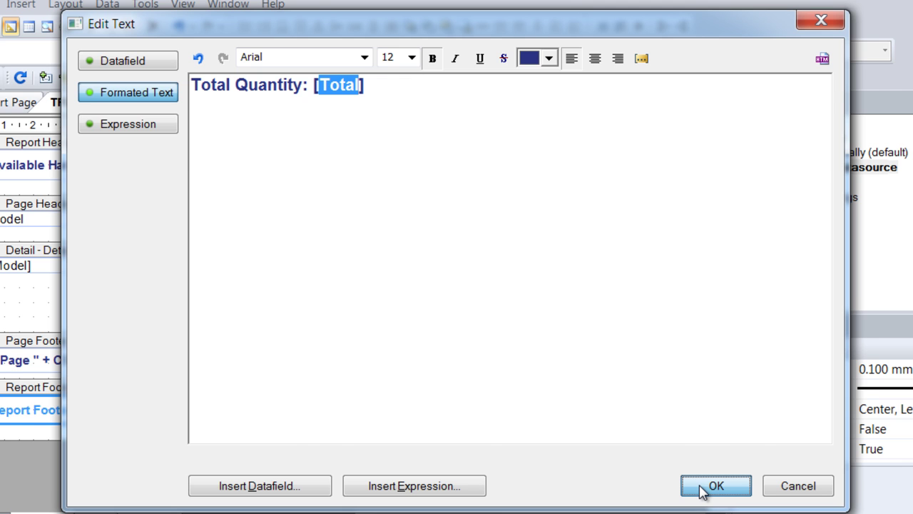
# Confirm the footer text 'Total Quantity: [Total]' and view New_Datasource's 134 records
pyautogui.click(713, 486)
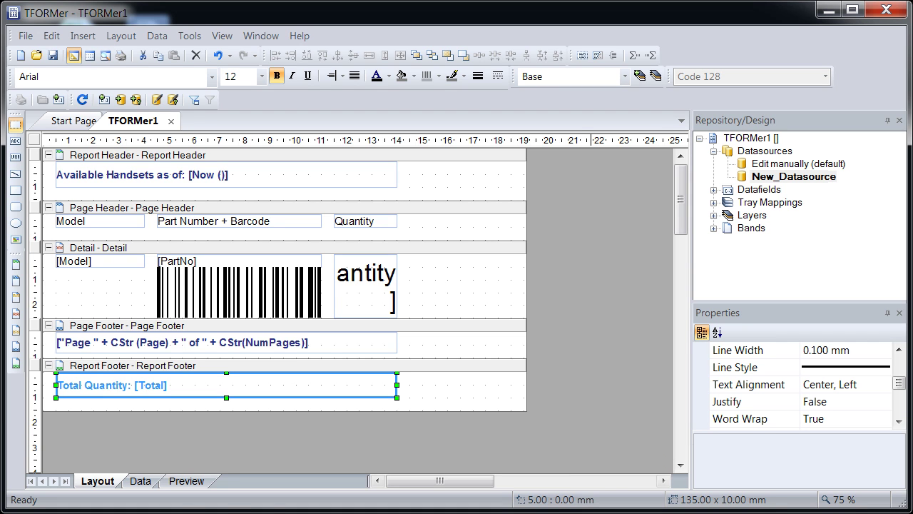
pyautogui.click(140, 481)
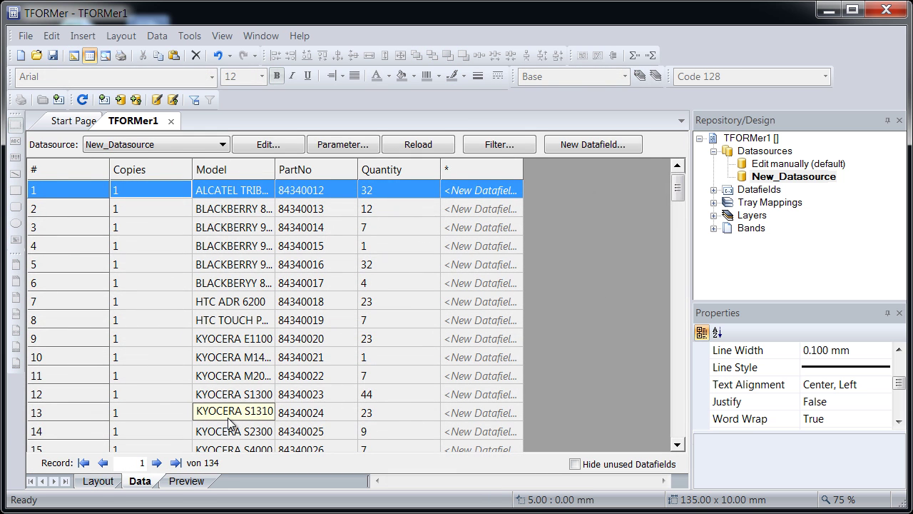
# Preview the 14-page report zoomed in, paging from page 1 onward
pyautogui.click(191, 483)
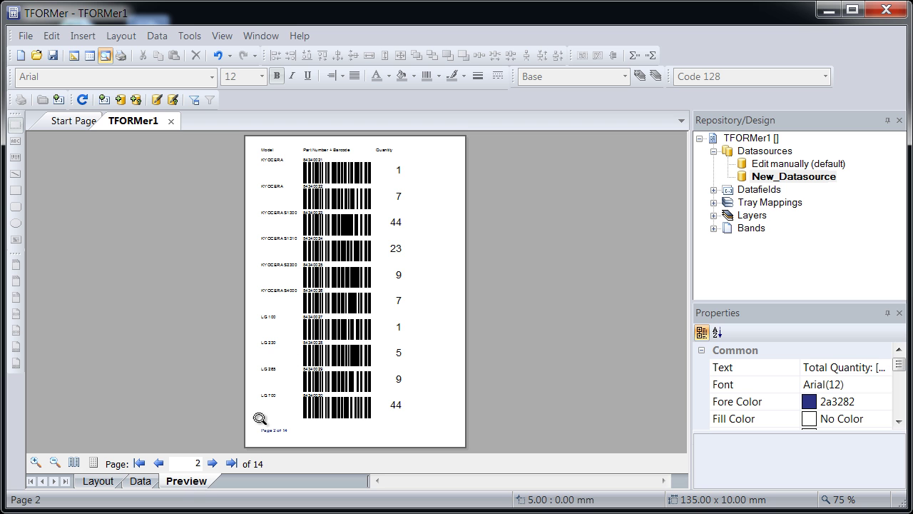
pyautogui.click(313, 260)
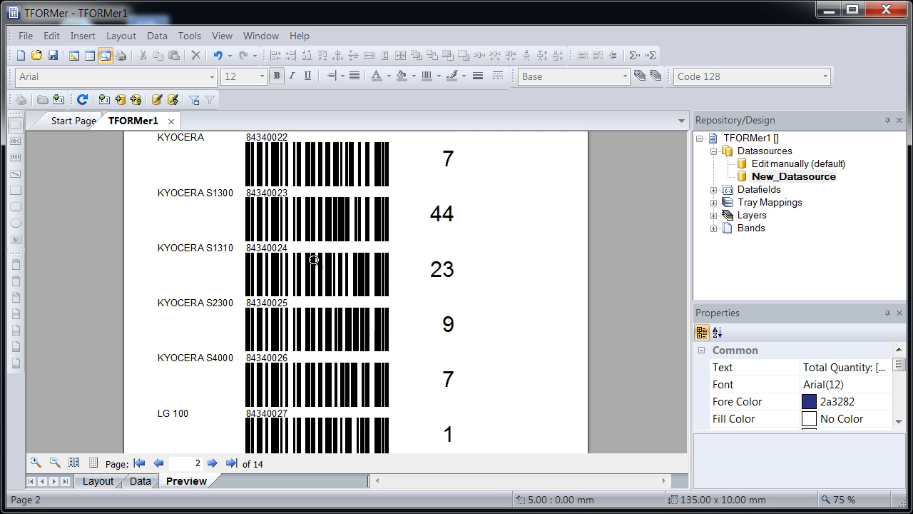
pyautogui.scroll(3, 313, 260)
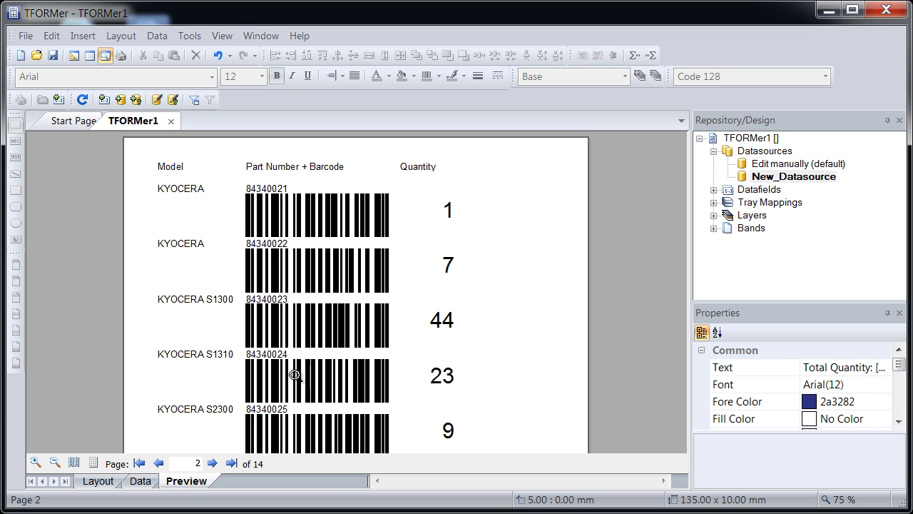
pyautogui.click(139, 462)
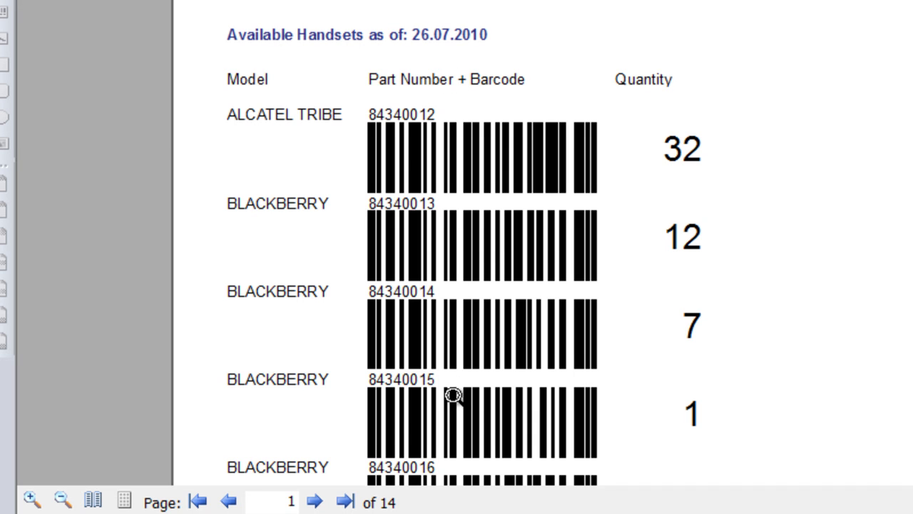
pyautogui.scroll(-6, 453, 396)
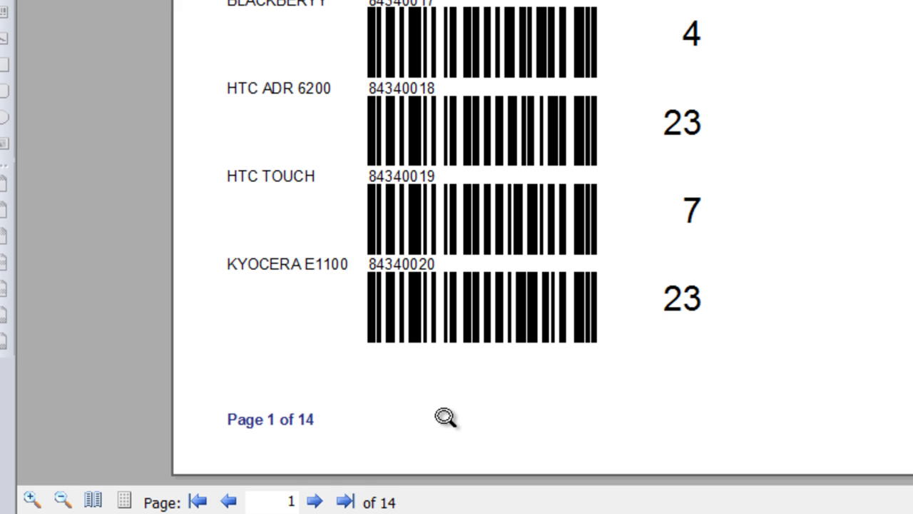
pyautogui.click(314, 502)
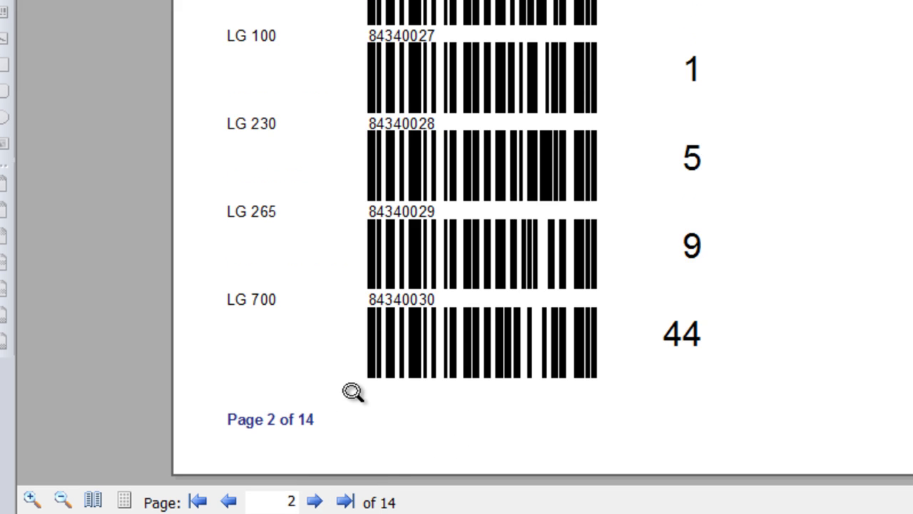
pyautogui.click(315, 501)
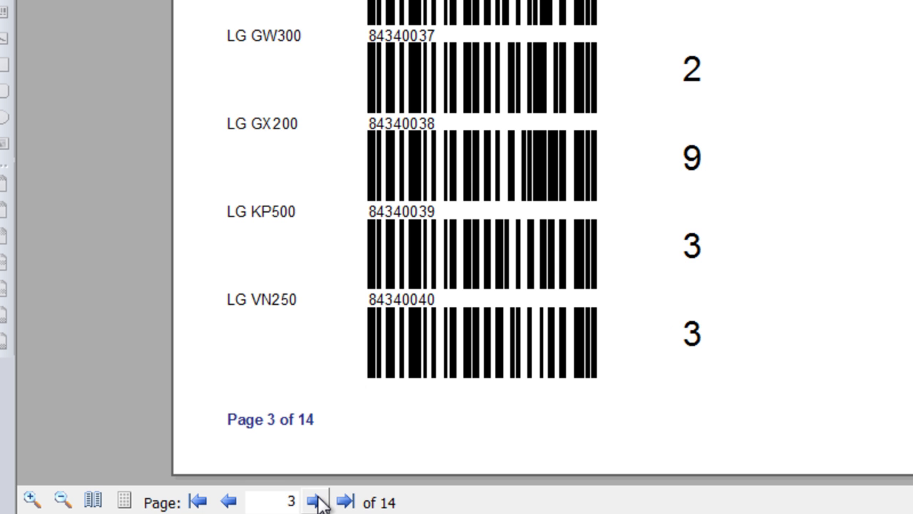